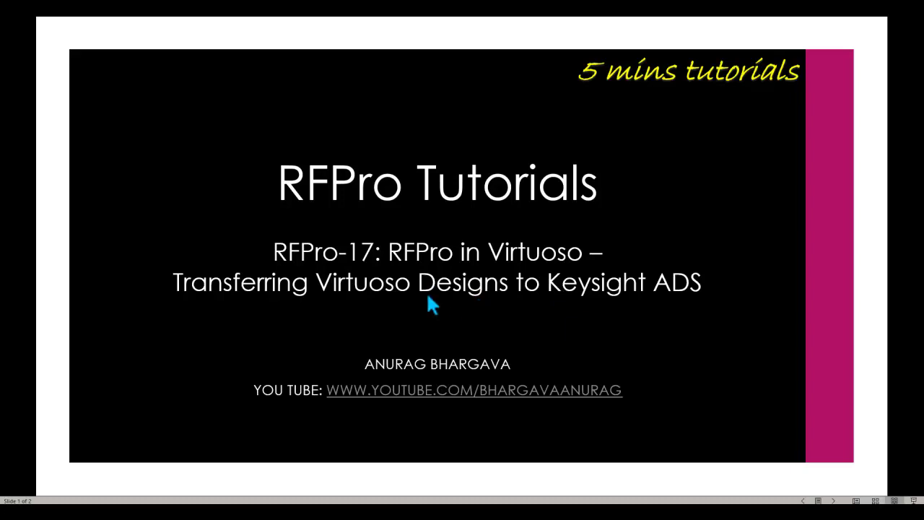
Advance the RFPro Tutorials presentation from the title slide to slide 2.
click(612, 317)
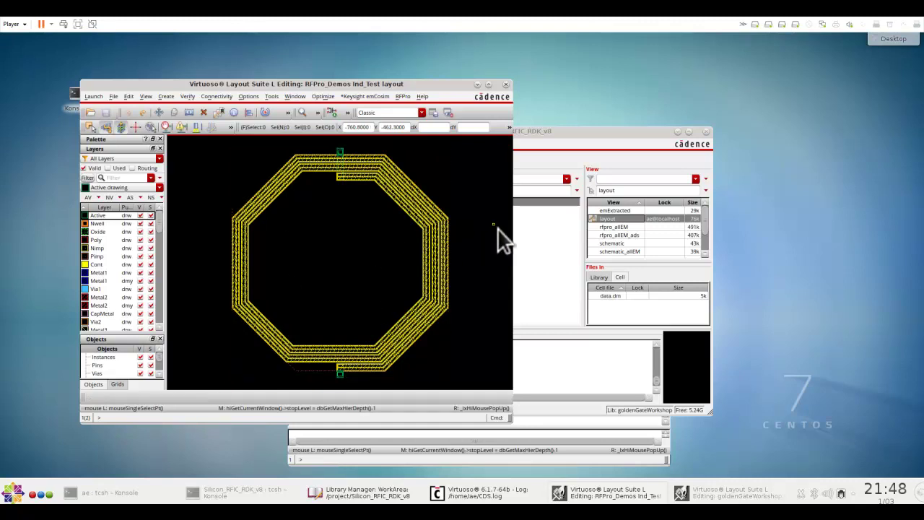
Check the Demo_GPDK180.ltd substrate in the RFPro Substrate Manager, then close it.
click(402, 96)
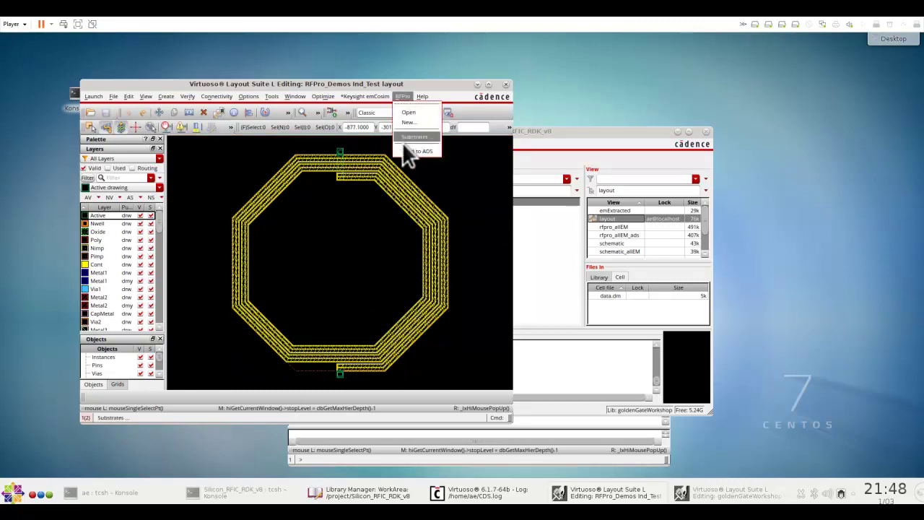
click(415, 141)
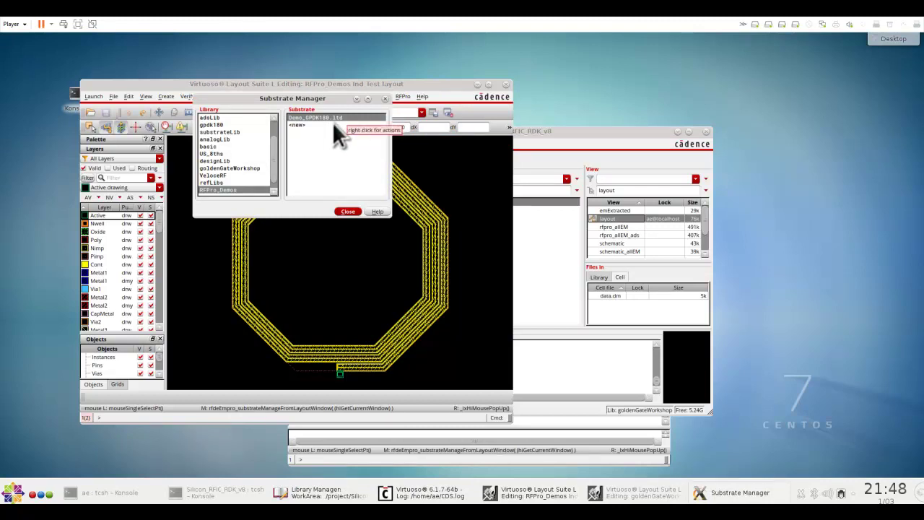
click(347, 211)
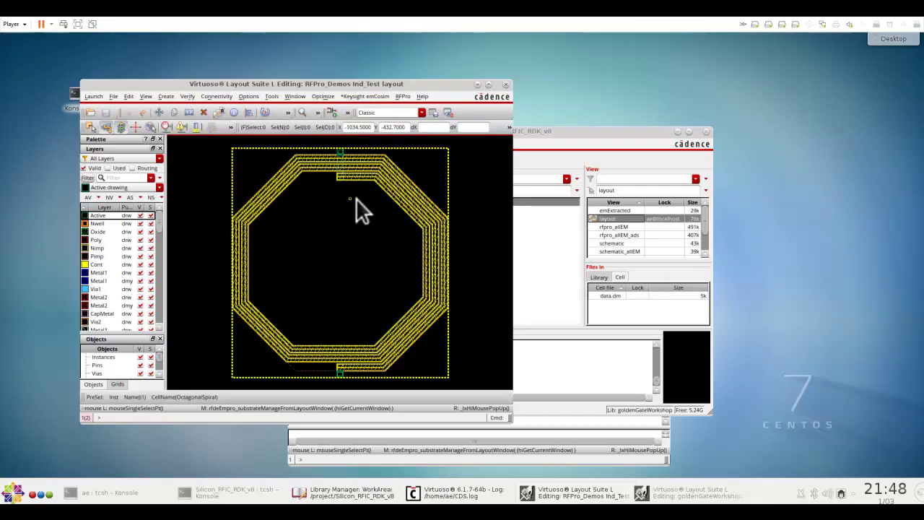
click(402, 96)
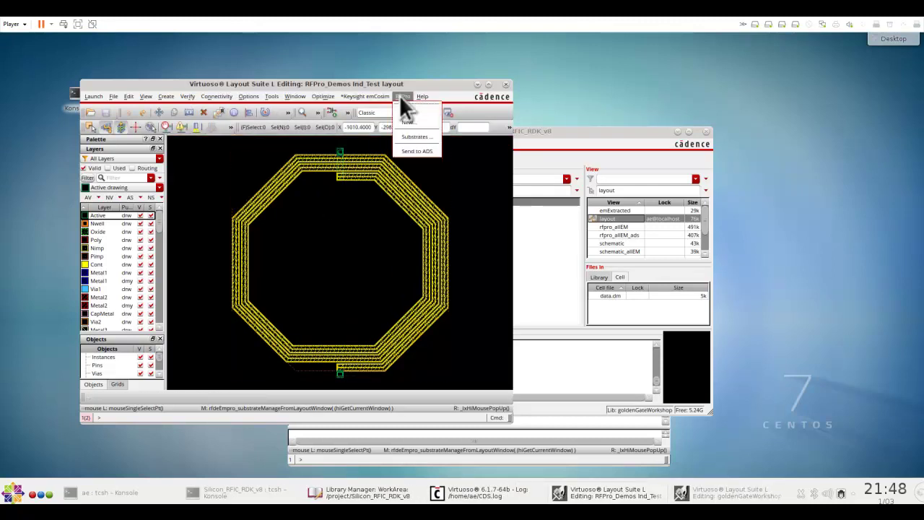
In Send to ADS Settings, use workspace em_demo_wrk and library em_demo_lib, then confirm.
click(419, 151)
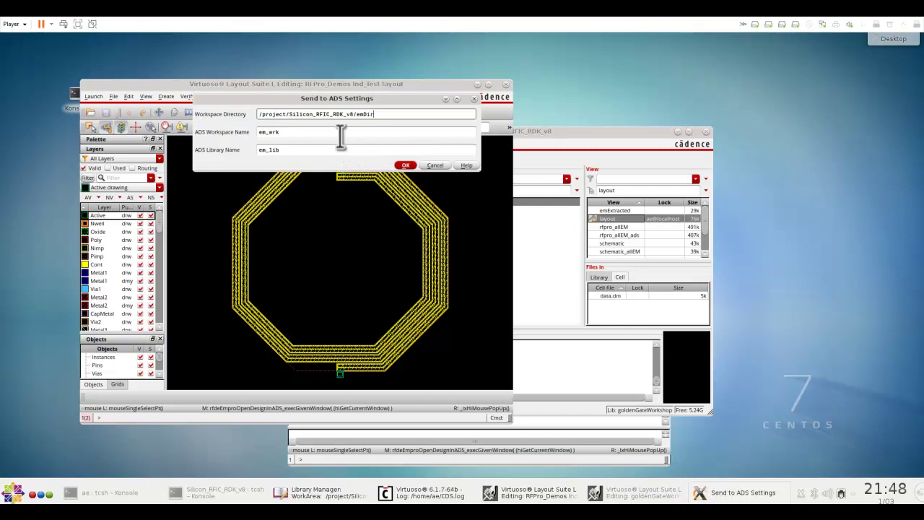
drag(371, 114, 256, 109)
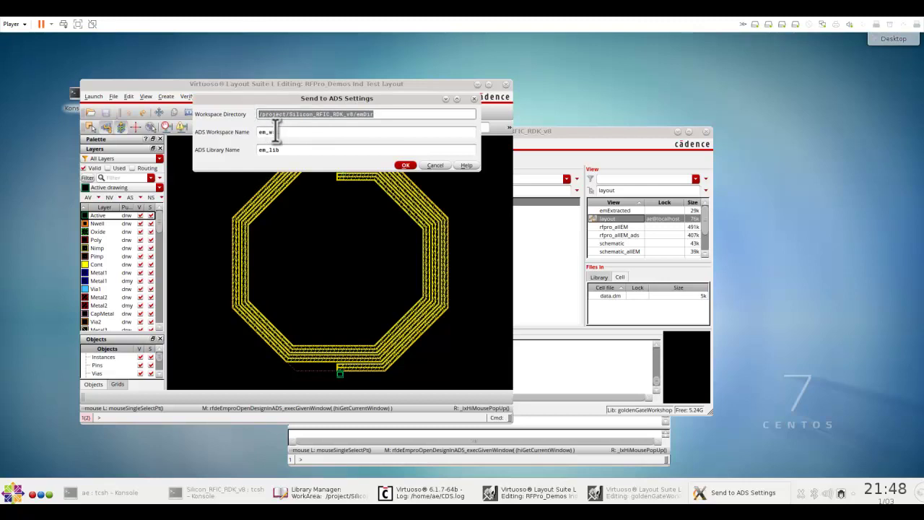
click(278, 132)
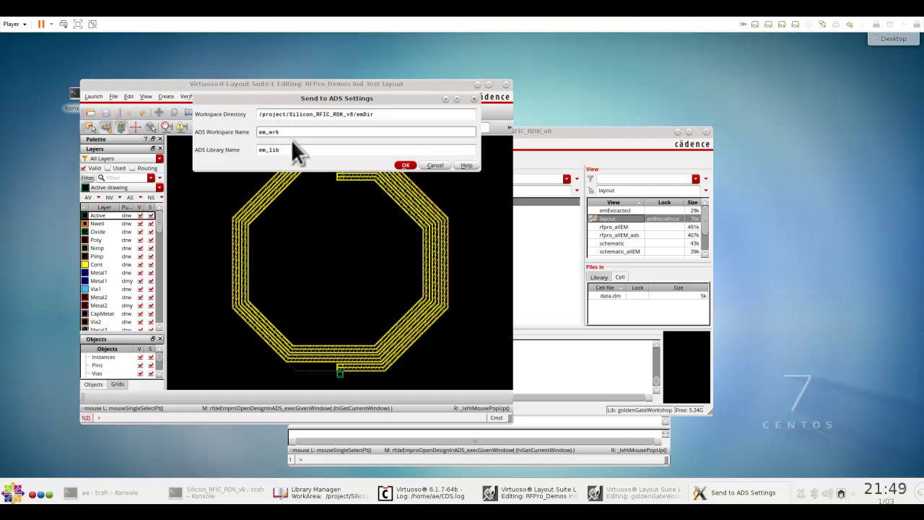
text(o)
click(266, 150)
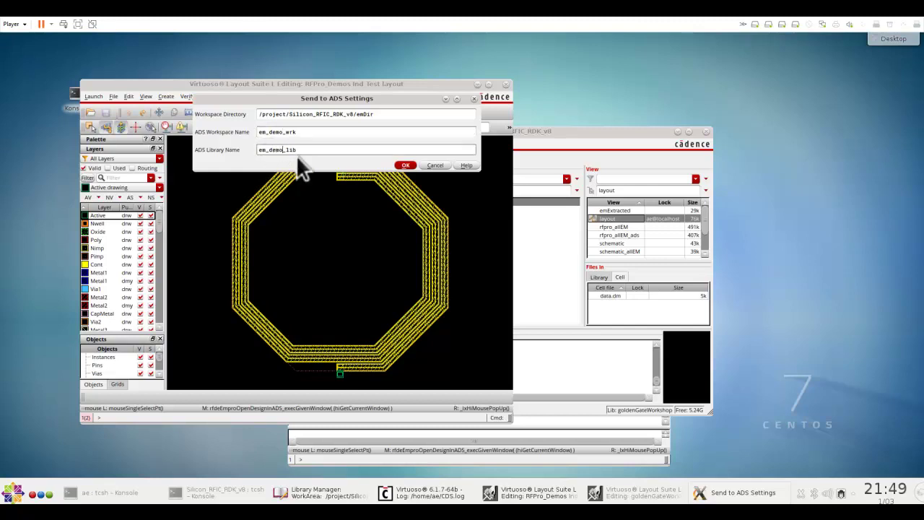
click(403, 165)
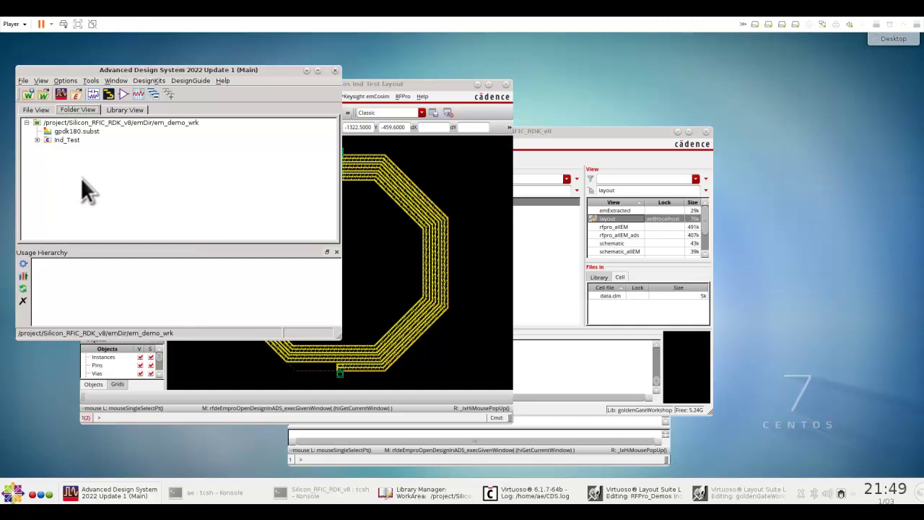
Select the em_demo_wrk workspace root and its gpdk180.subst substrate file.
click(171, 123)
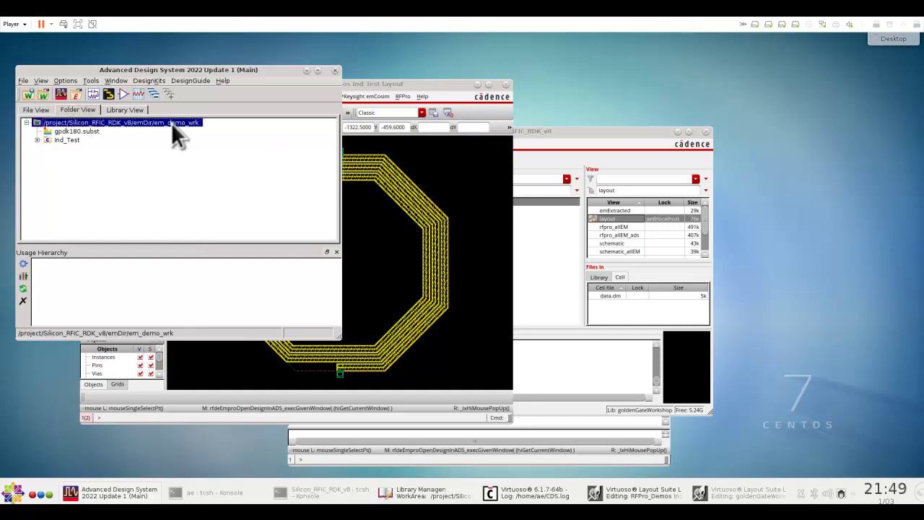
click(83, 131)
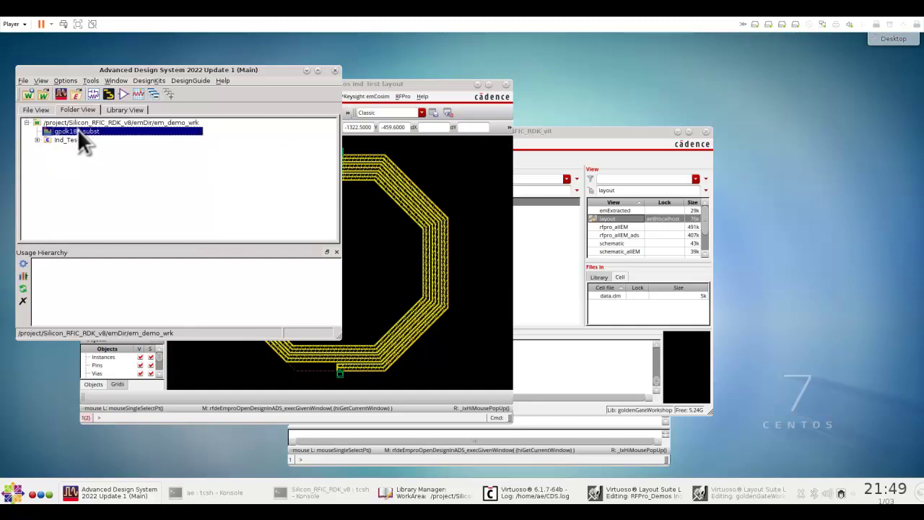
double_click(79, 131)
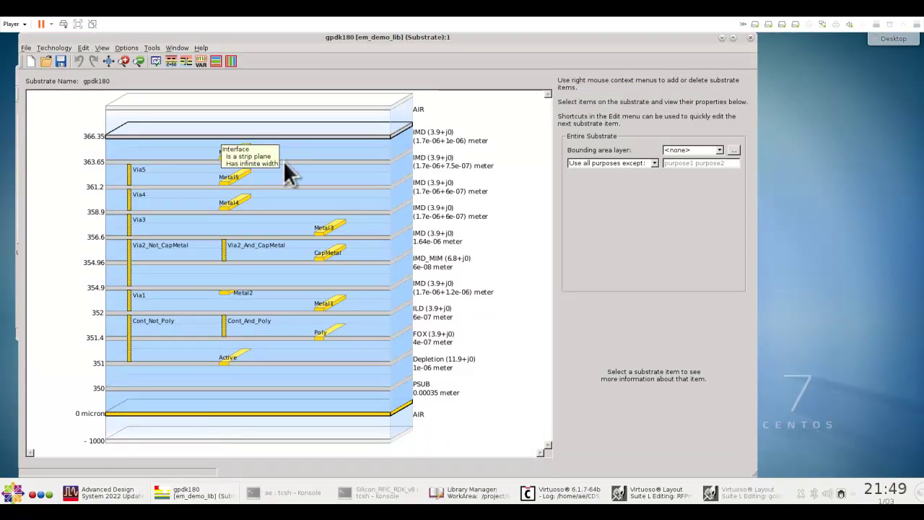
click(371, 215)
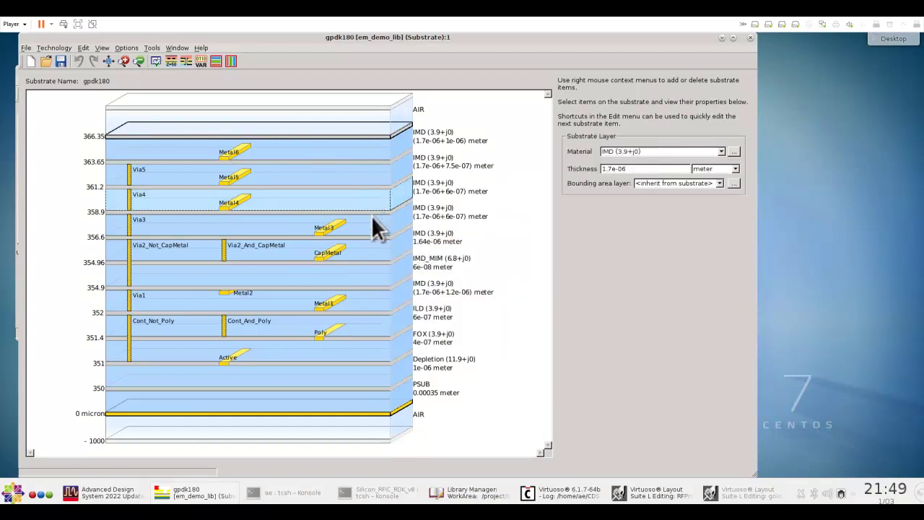
click(363, 176)
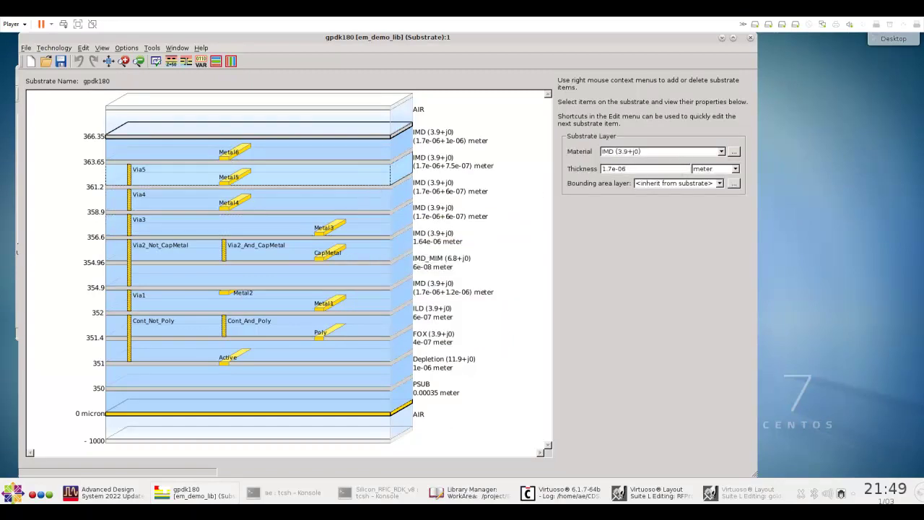
click(749, 37)
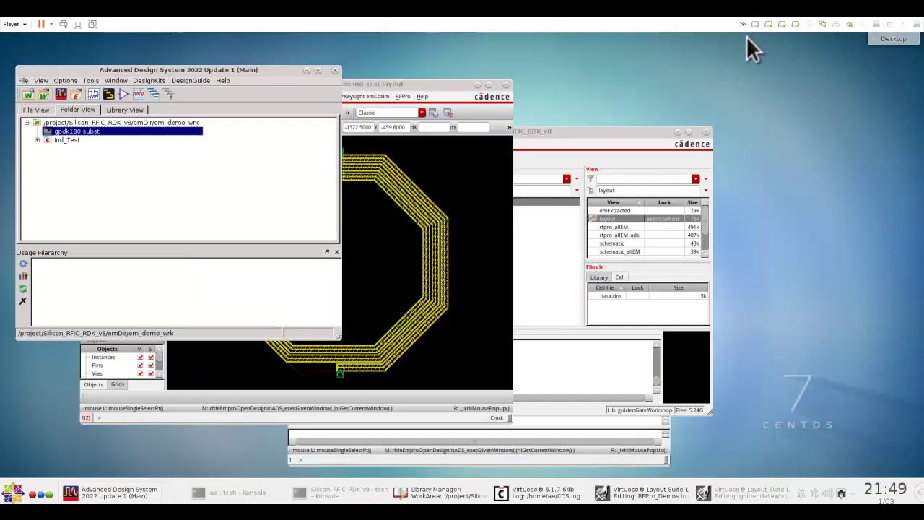
Open the Ind_Test layout view from em_demo_lib in ADS.
click(37, 140)
click(62, 148)
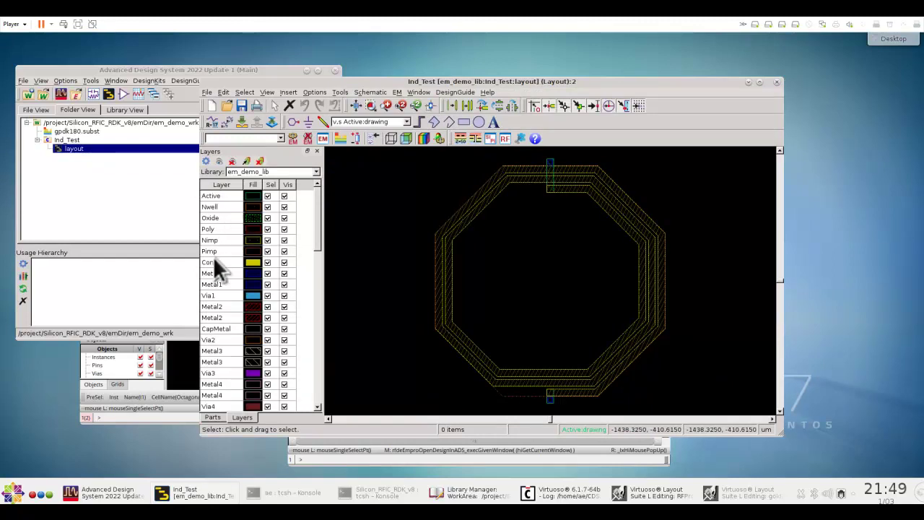
drag(316, 215, 313, 193)
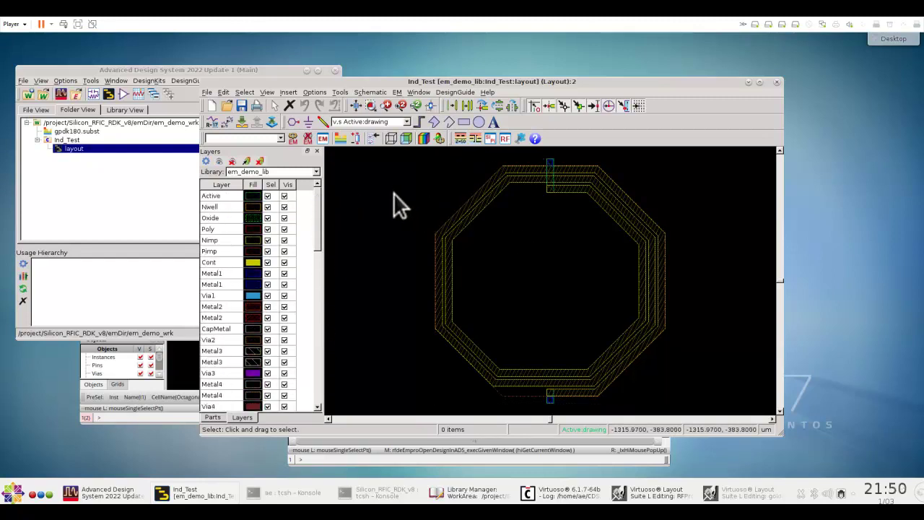
Create the new RFPro setup for Ind_Test and tilt the loaded inductor into 3-D.
click(505, 139)
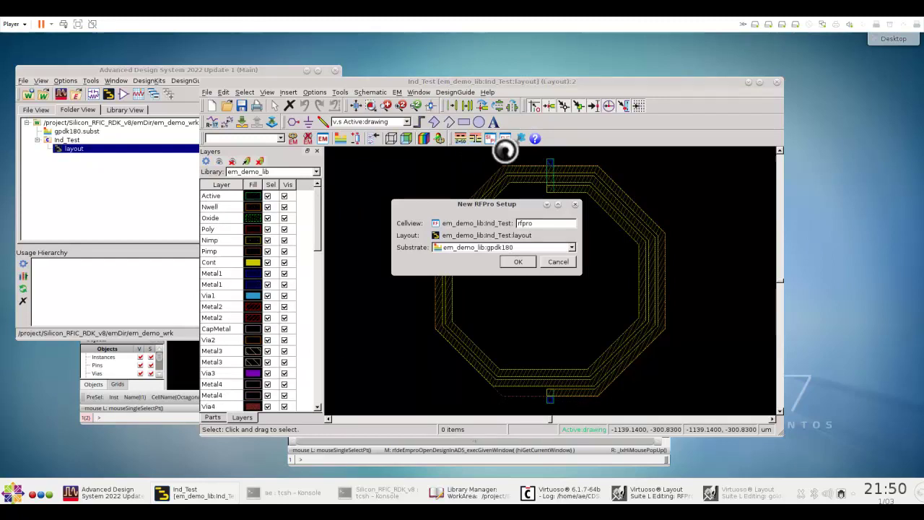
click(516, 262)
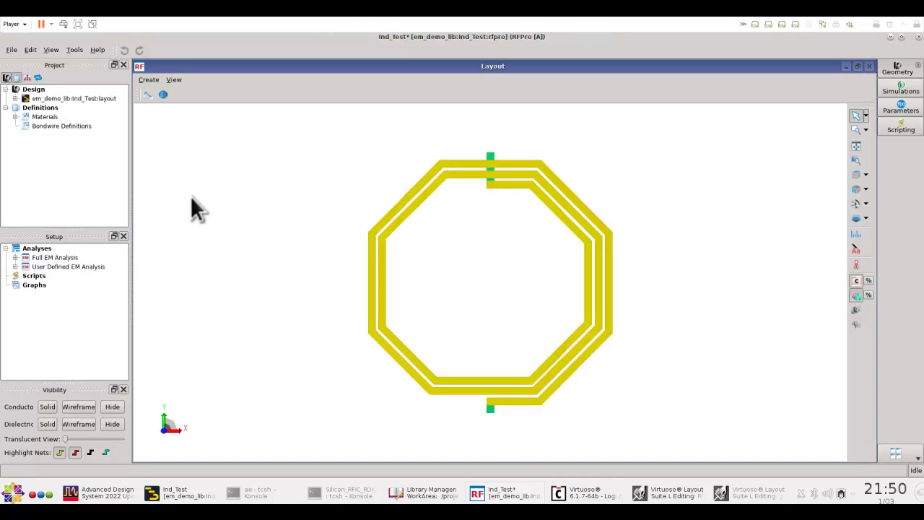
middle_drag(459, 290, 556, 307)
Add the layout pins P1 and P2 as ports of the Full EM Analysis.
click(15, 258)
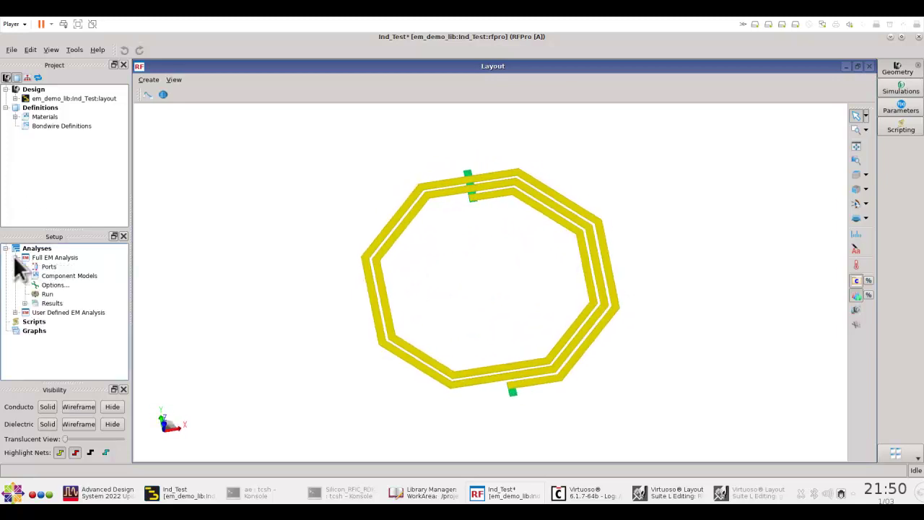
click(15, 98)
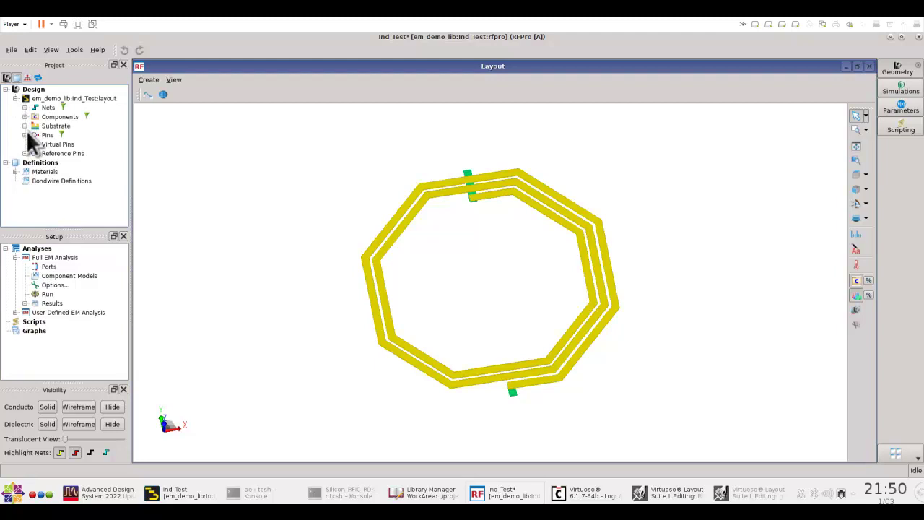
drag(39, 134, 55, 265)
Raise the Adaptive frequency plan's stop frequency to 20 GHz in the analysis options.
double_click(53, 303)
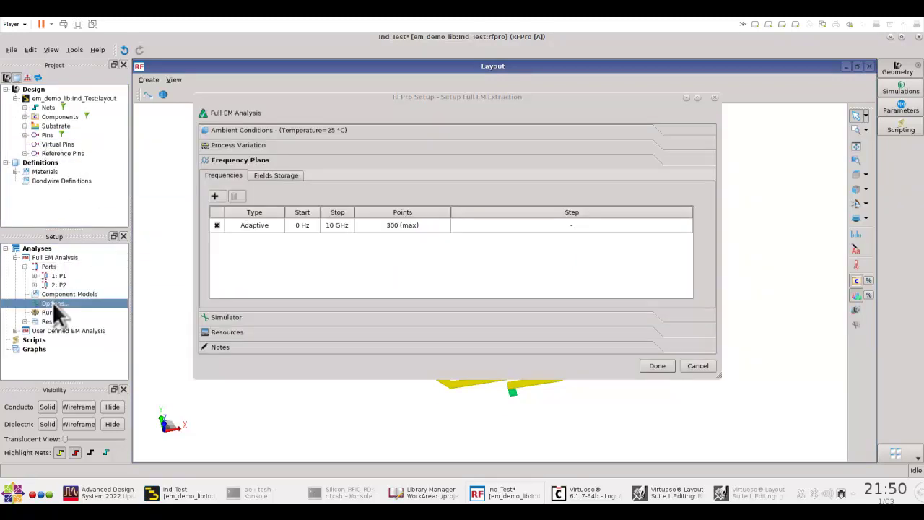
click(326, 224)
click(321, 225)
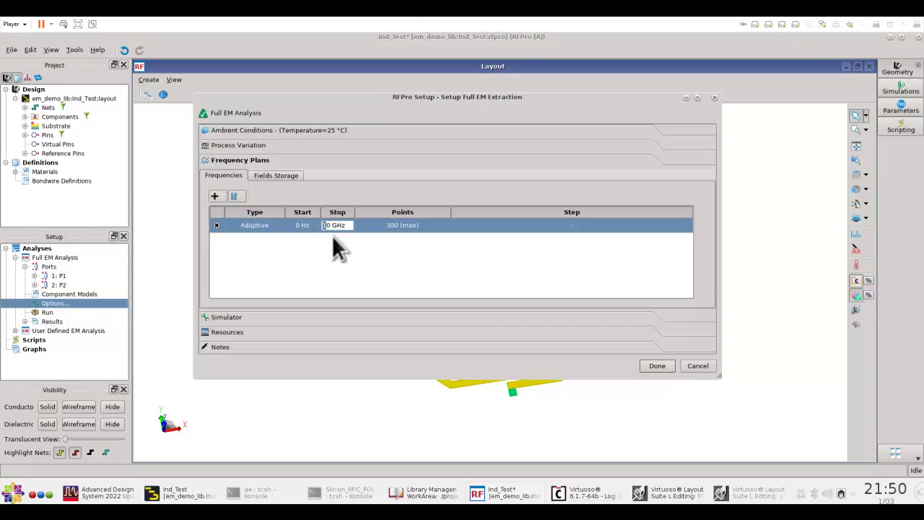
text(2)
click(656, 365)
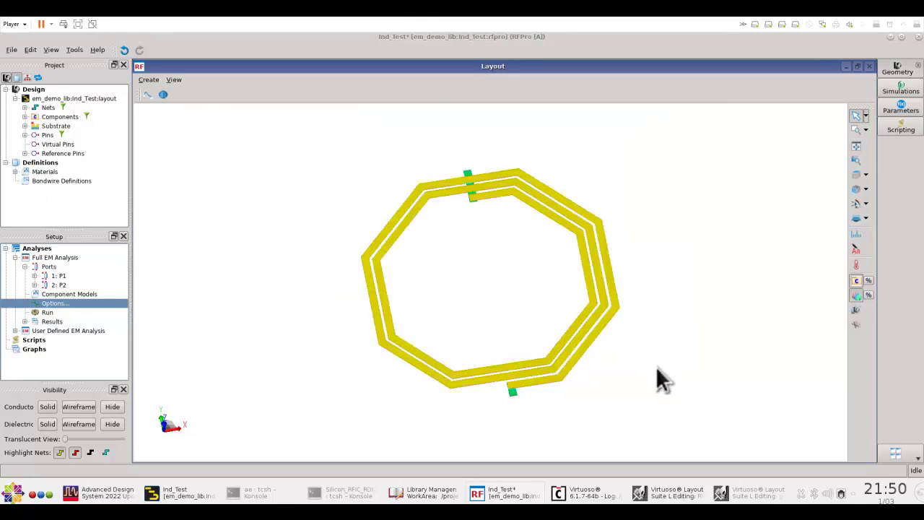
Run the Momentum Full EM Analysis, then open S-Parameters under Results.
double_click(41, 312)
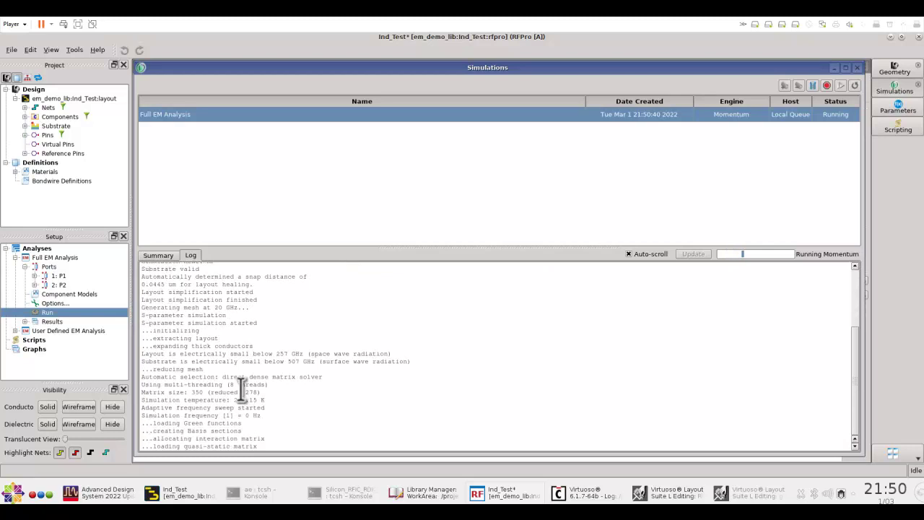
click(25, 321)
click(67, 331)
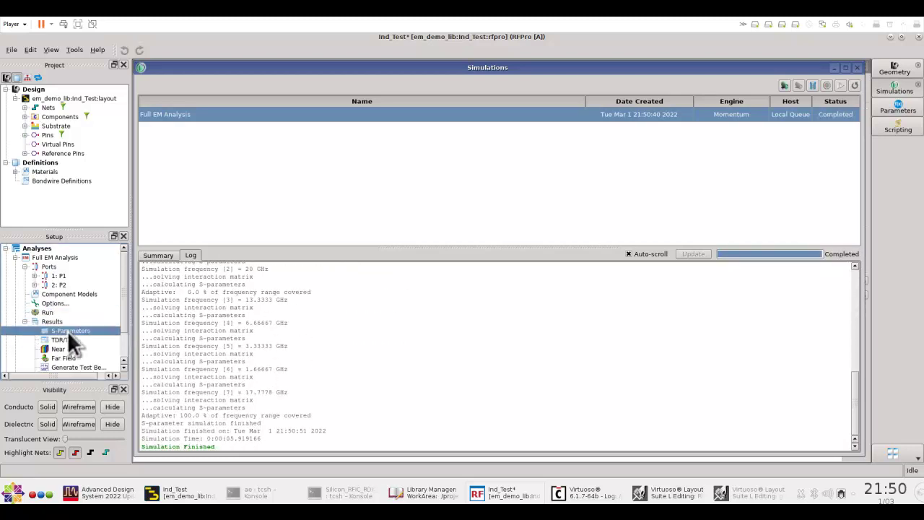
double_click(67, 331)
Select matrix cell (1,2) and switch the plot to Inductance, showing L(1,2) near 5 nH.
click(758, 366)
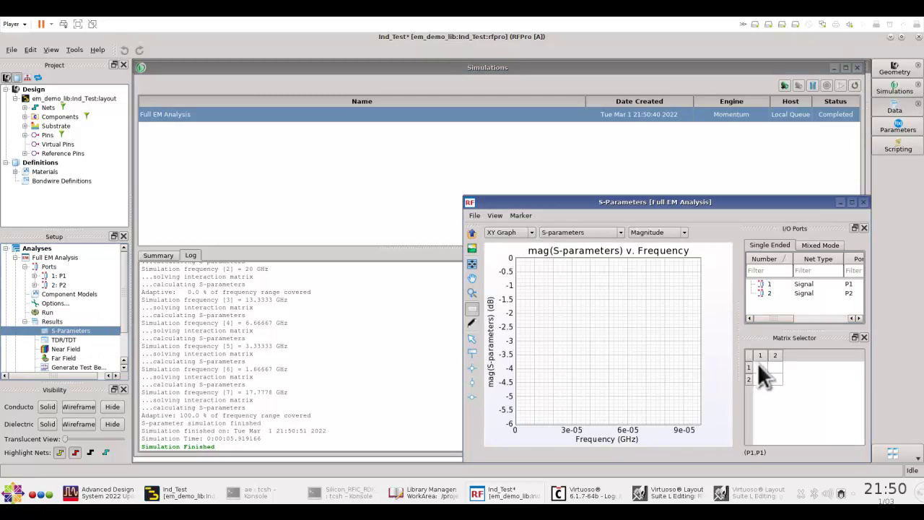
click(770, 365)
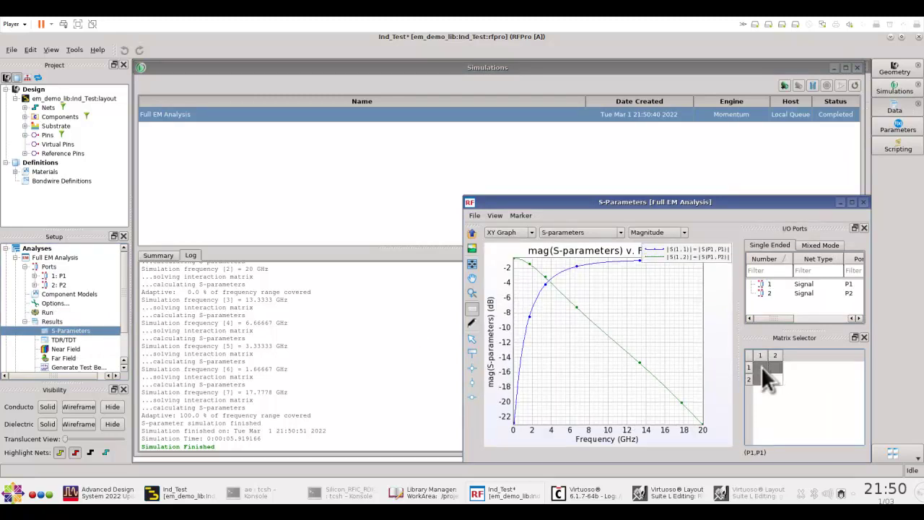
click(590, 231)
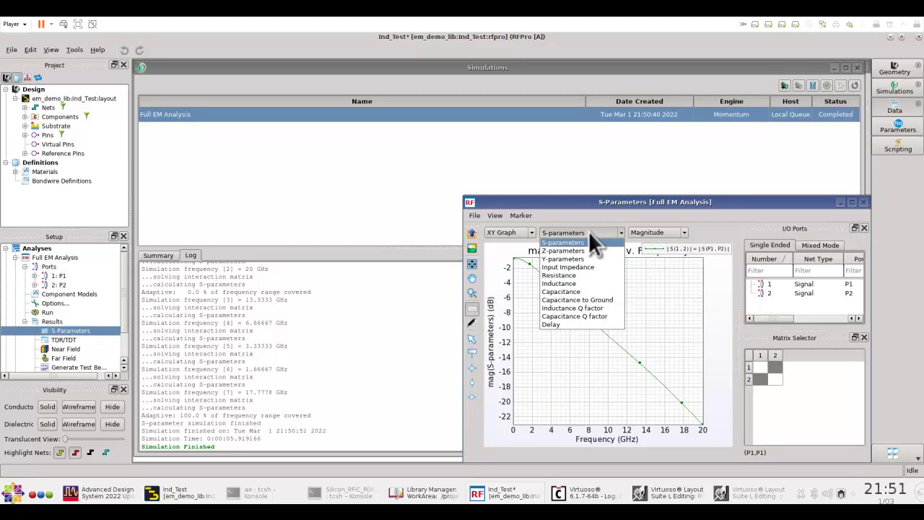
click(566, 282)
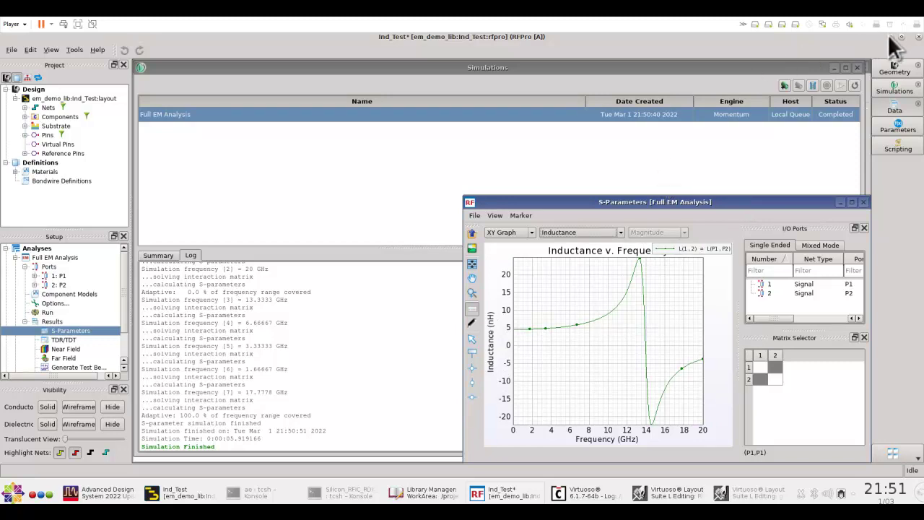
Close RFPro without saving and close the Ind_Test layout window in ADS.
click(919, 36)
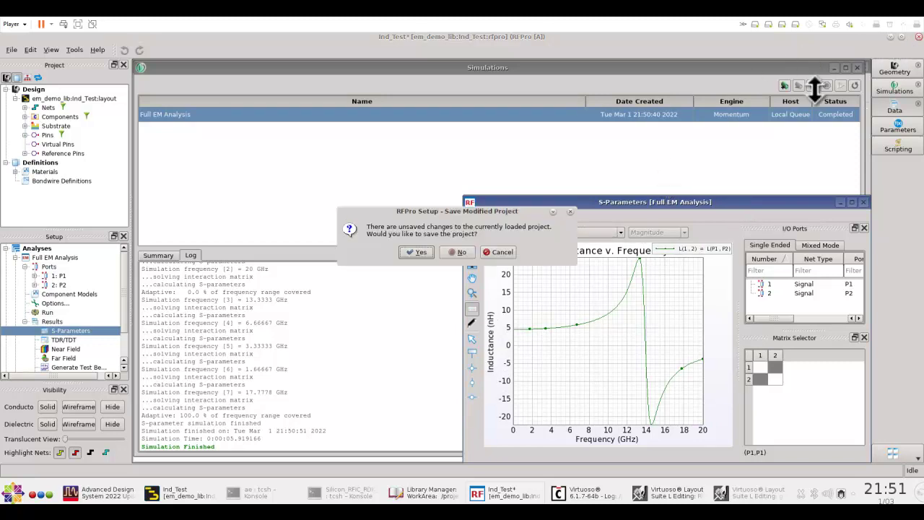
click(457, 255)
click(777, 82)
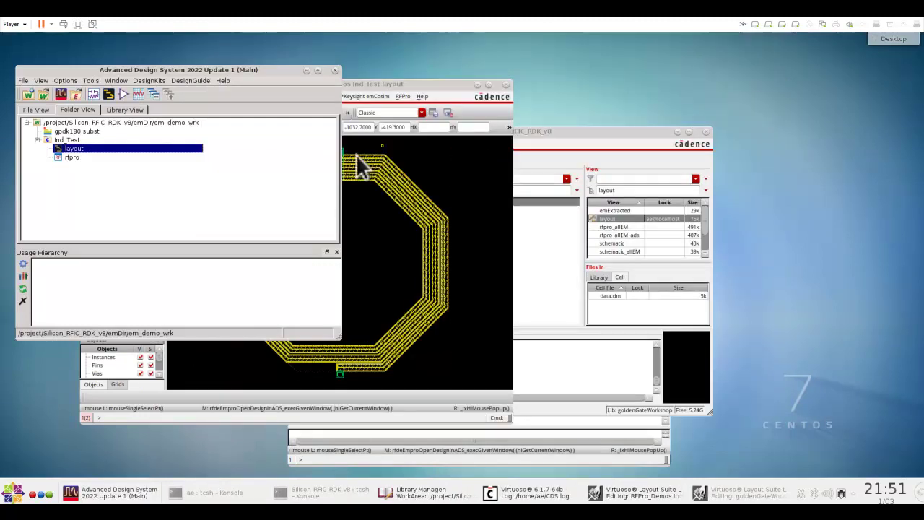
Exit ADS and close the RFPro_Demos inductor layout, leaving the G1LNA layout in front.
click(335, 70)
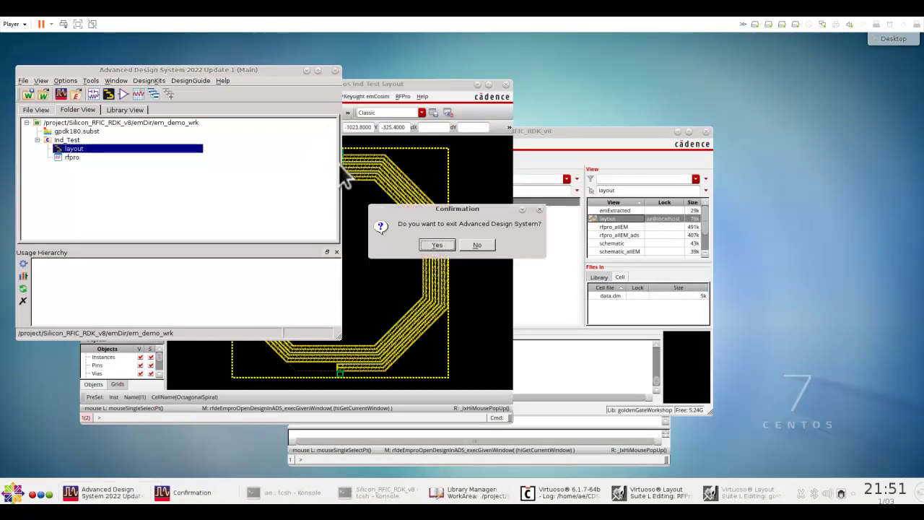
click(437, 245)
click(506, 84)
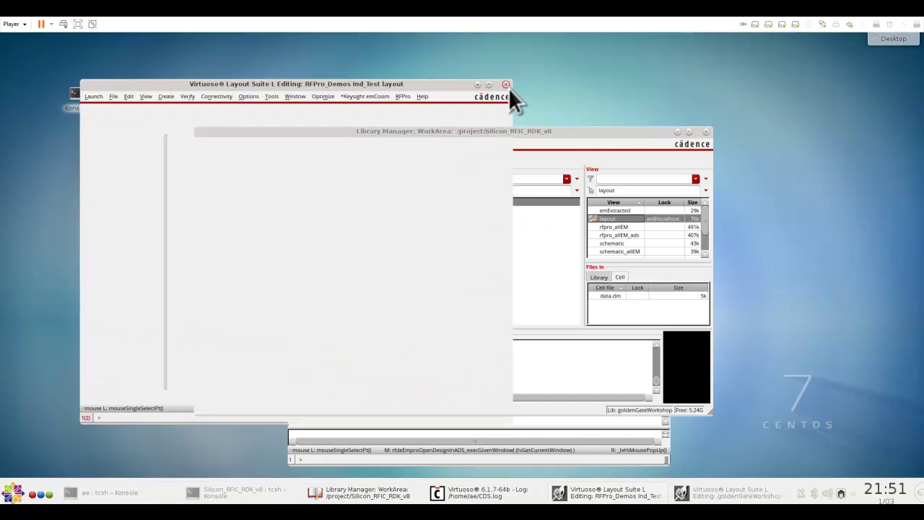
click(668, 496)
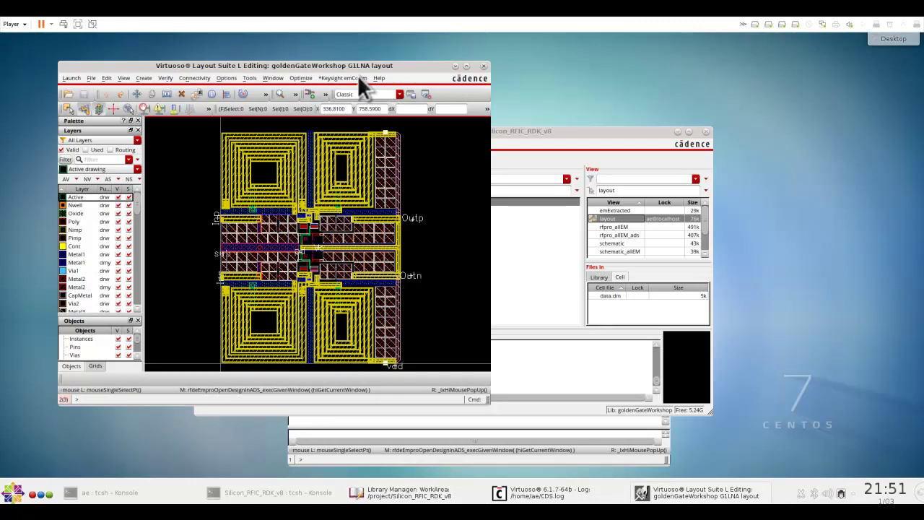
Load the RFPro plug-in for the G1LNA layout from Launch > Plugins and open the RFPro menu.
click(78, 77)
mouse_move(93, 229)
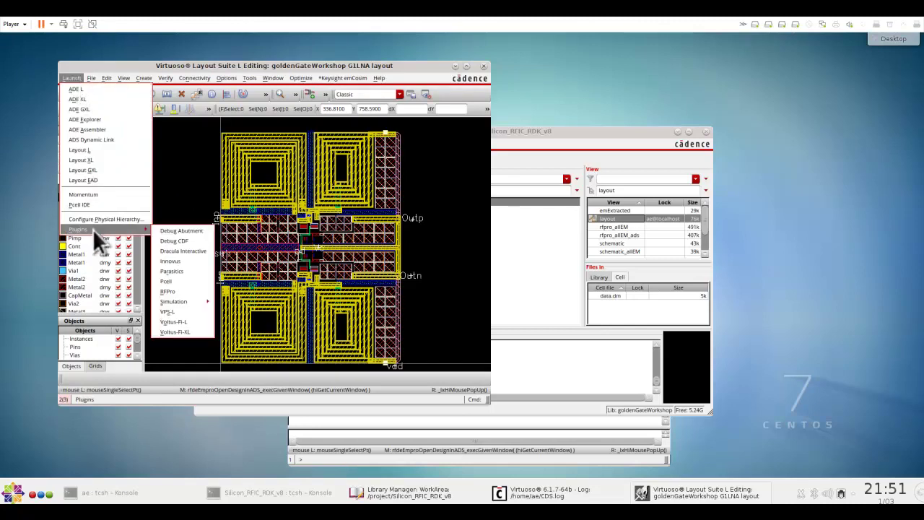
click(176, 292)
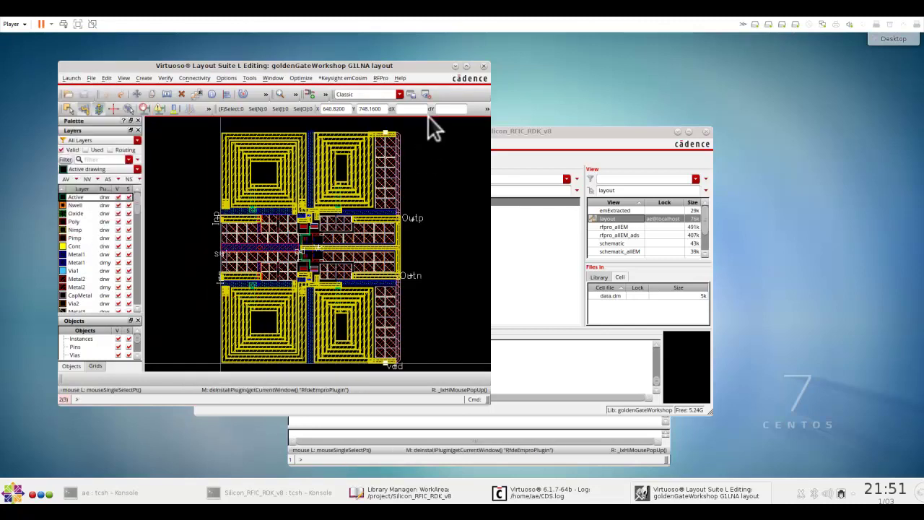
click(380, 78)
Check the gpdk180 substrate in the Substrate Manager, then choose RFPro > Send to ADS.
click(394, 120)
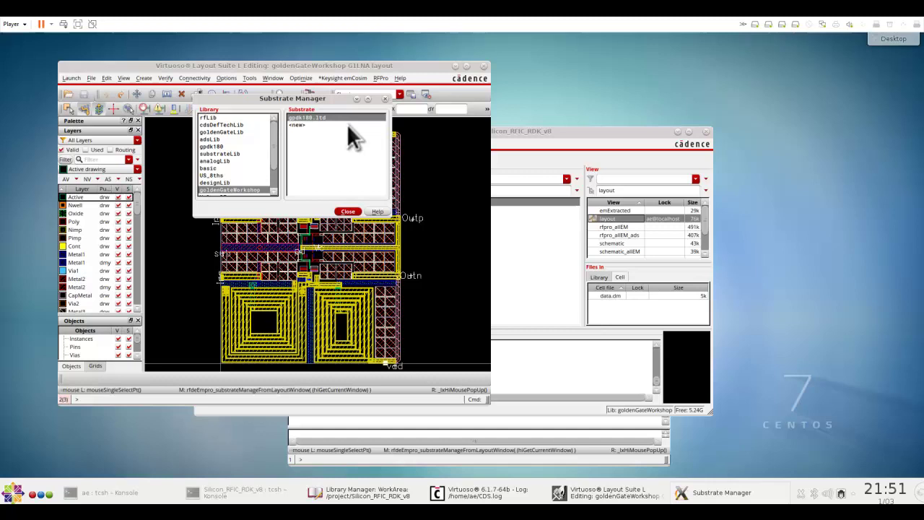
click(348, 211)
click(381, 78)
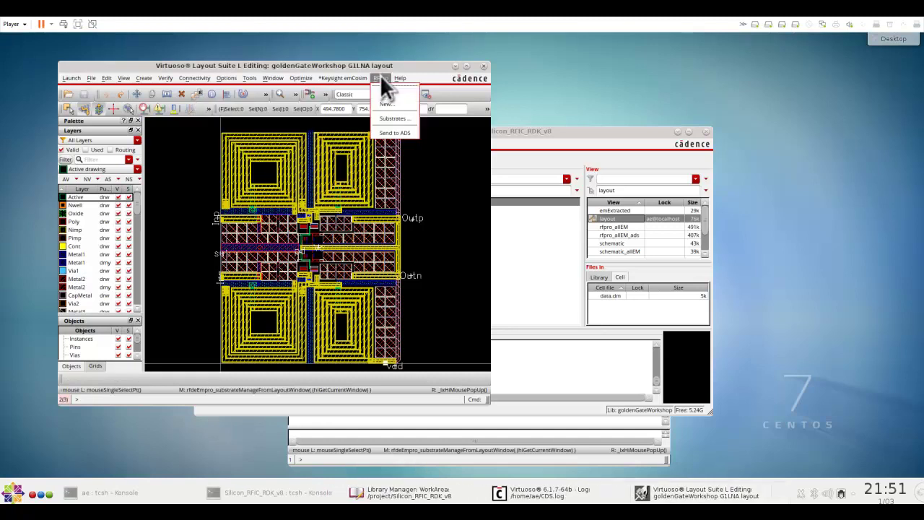
click(390, 132)
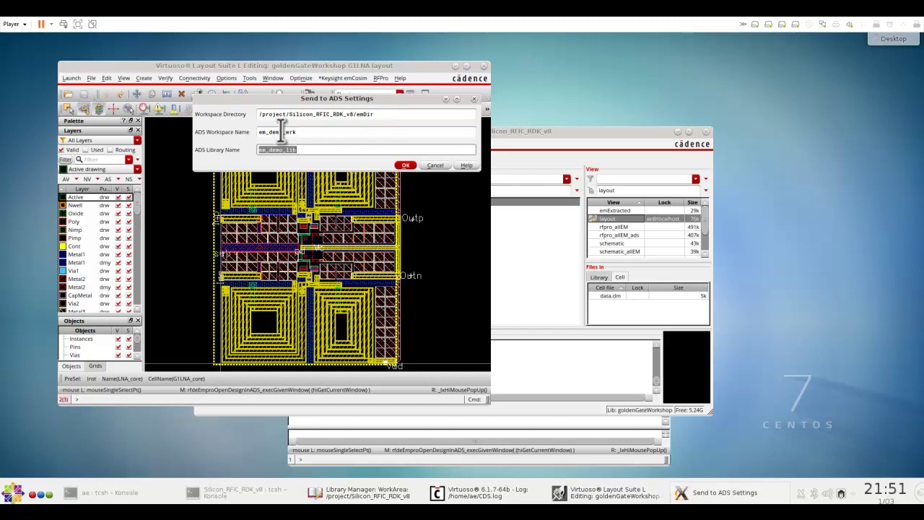
Rename workspace to em_lna_wrk and library to em_lna_lib, then send the layout.
drag(284, 131, 272, 131)
text(LNA)
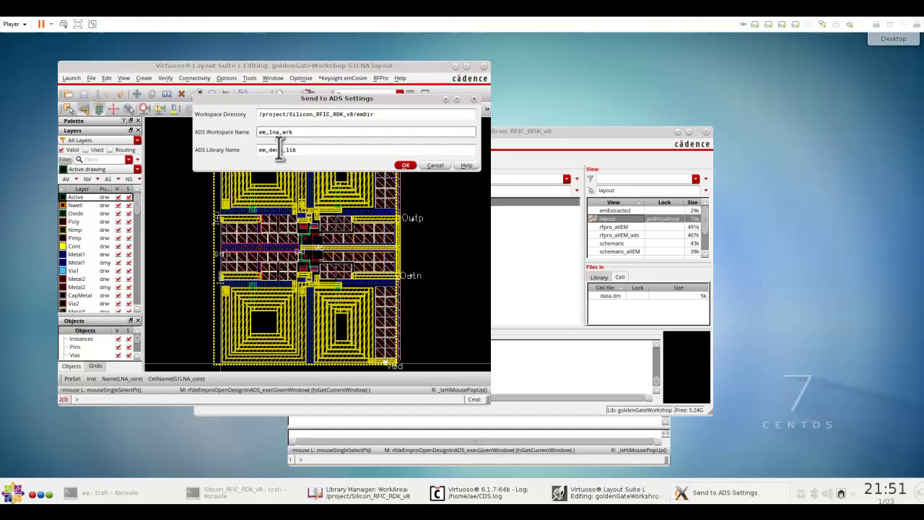
drag(288, 149, 261, 153)
text(lna)
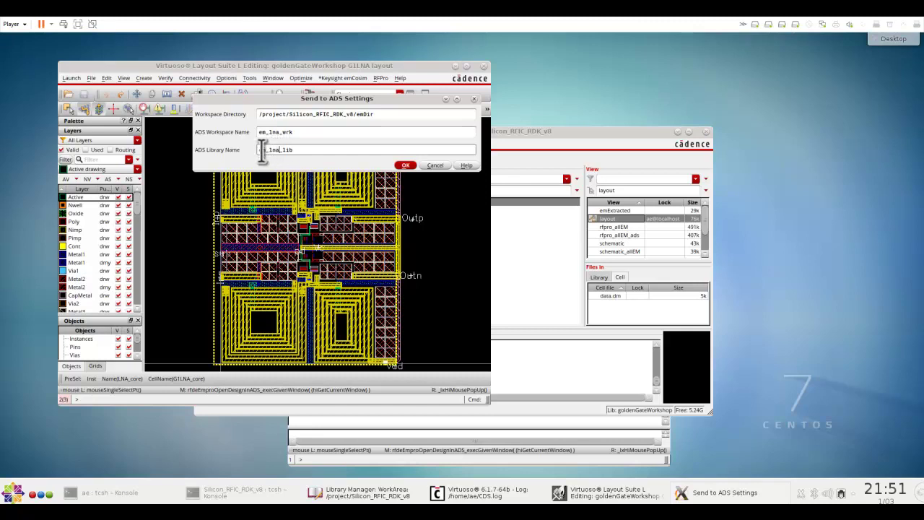
click(404, 165)
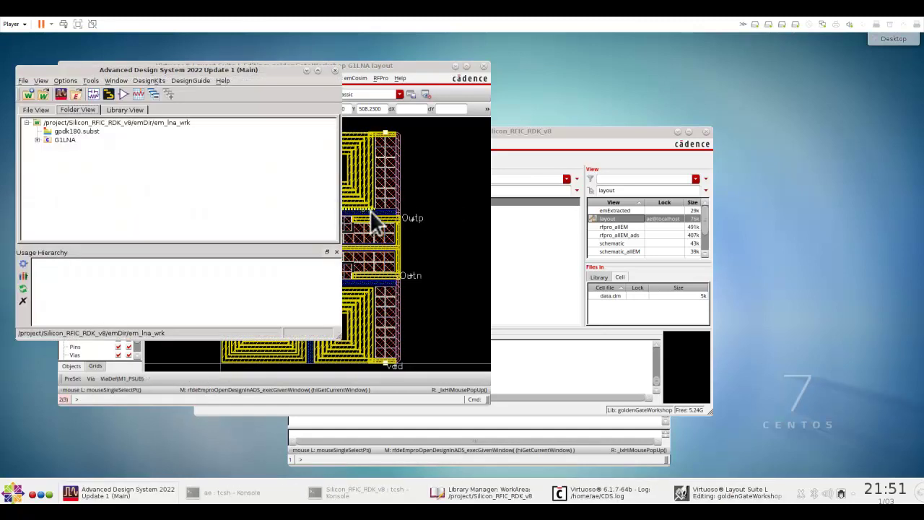
Open the G1LNA layout view from em_lna_lib in ADS.
click(39, 140)
double_click(62, 149)
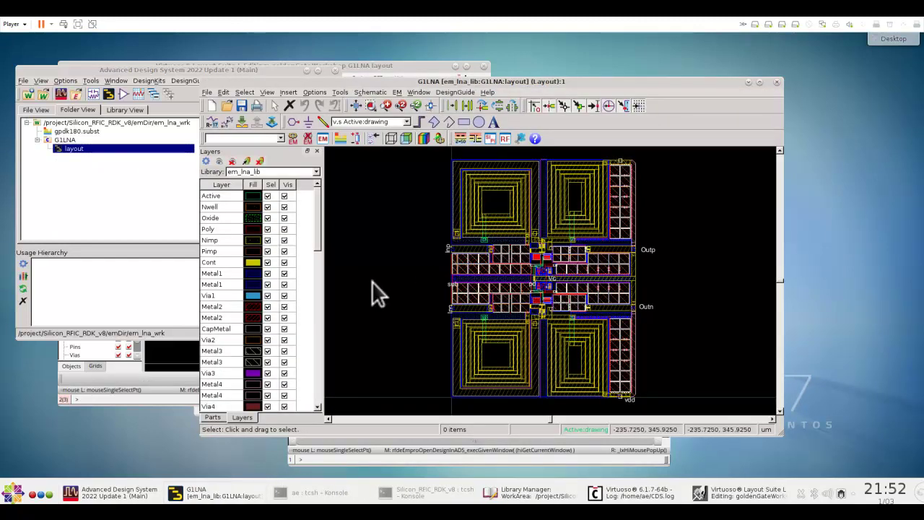
click(89, 181)
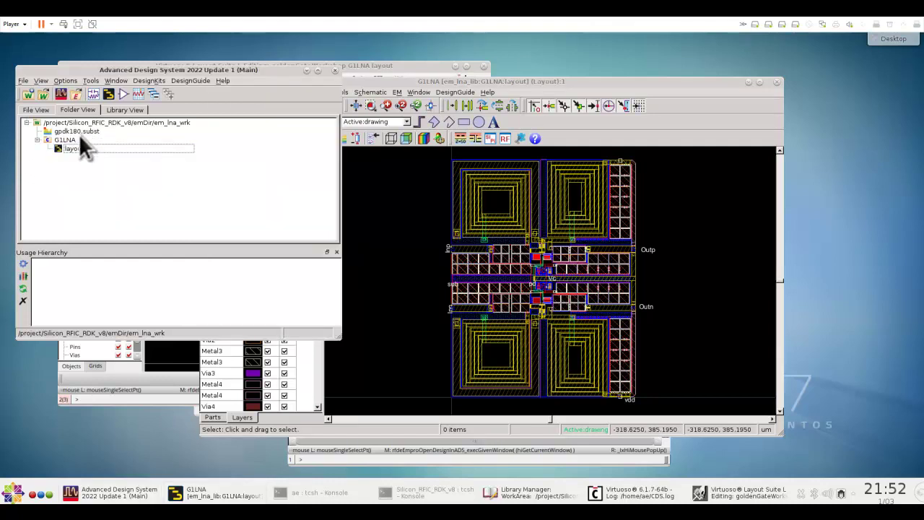
Show the Library View with Read-Only Libraries expanded and the Usage Hierarchy panel closed.
click(128, 109)
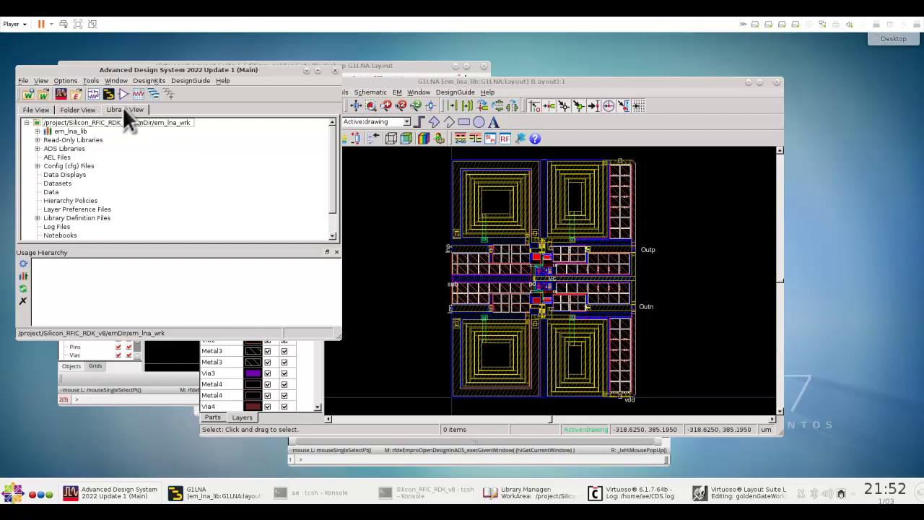
click(37, 140)
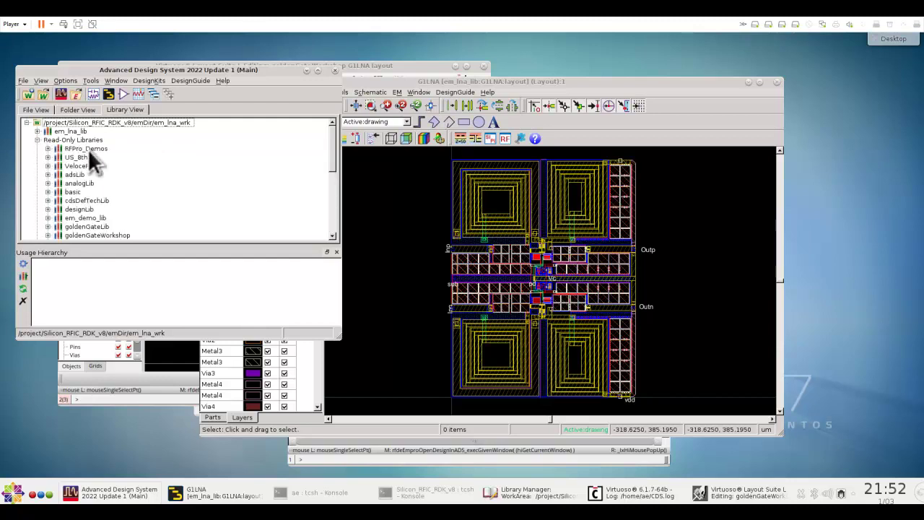
click(334, 252)
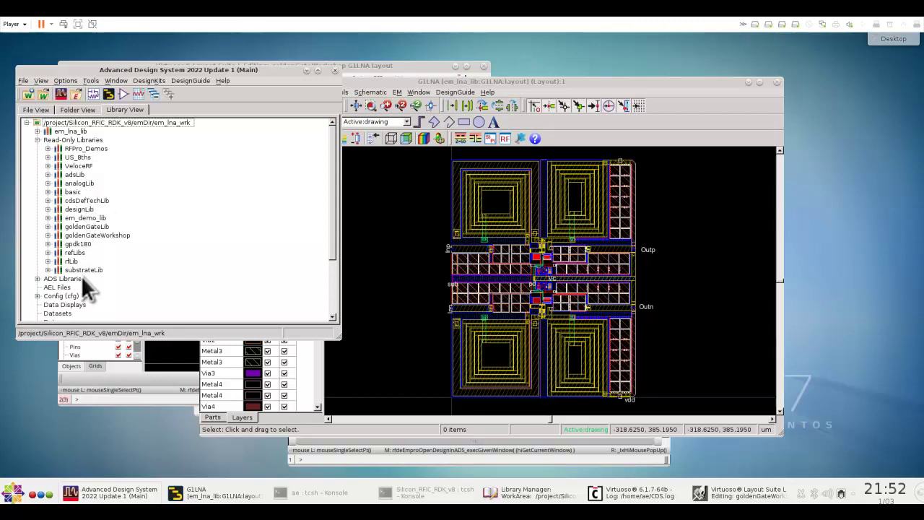
Start a new RFPro EM setup for the G1LNA layout and list its components.
click(78, 109)
click(390, 206)
click(514, 143)
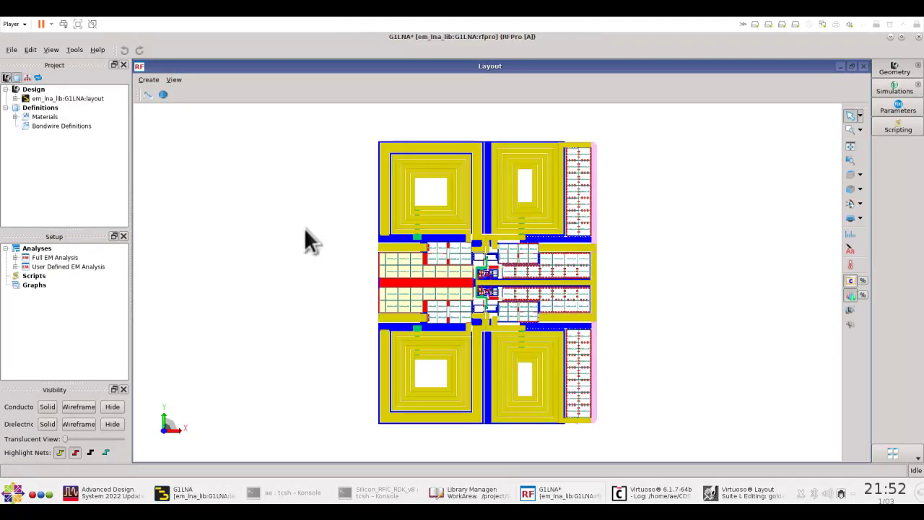
click(15, 99)
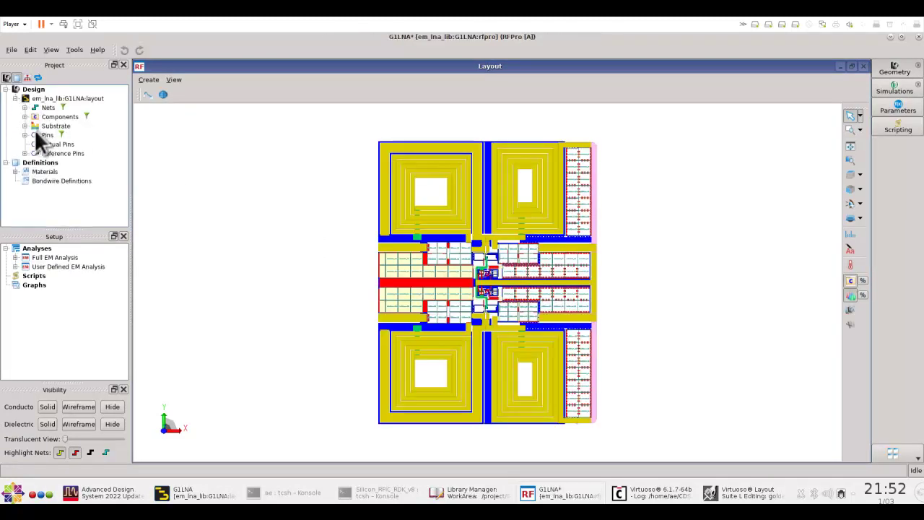
click(25, 116)
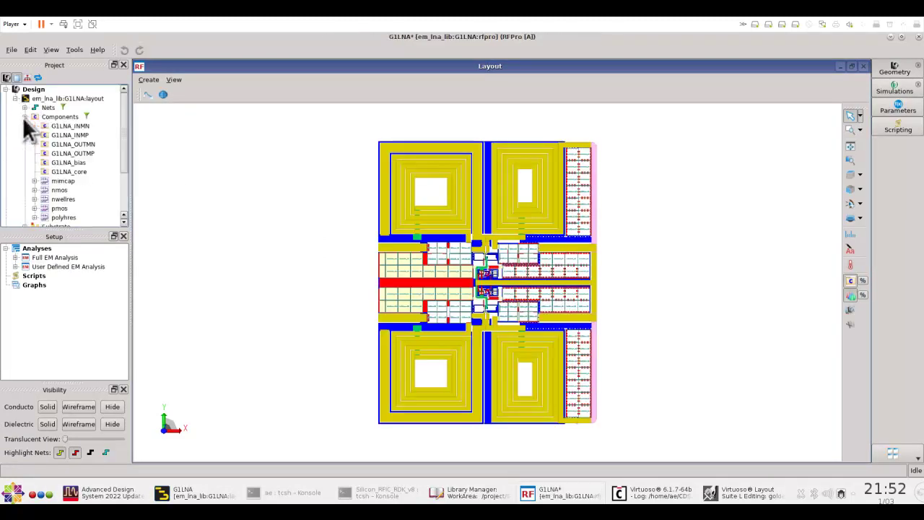
Change the roles of G1LNA_bias and G1LNA_core to SubDesign, confirming each change.
right_click(74, 164)
mouse_move(93, 185)
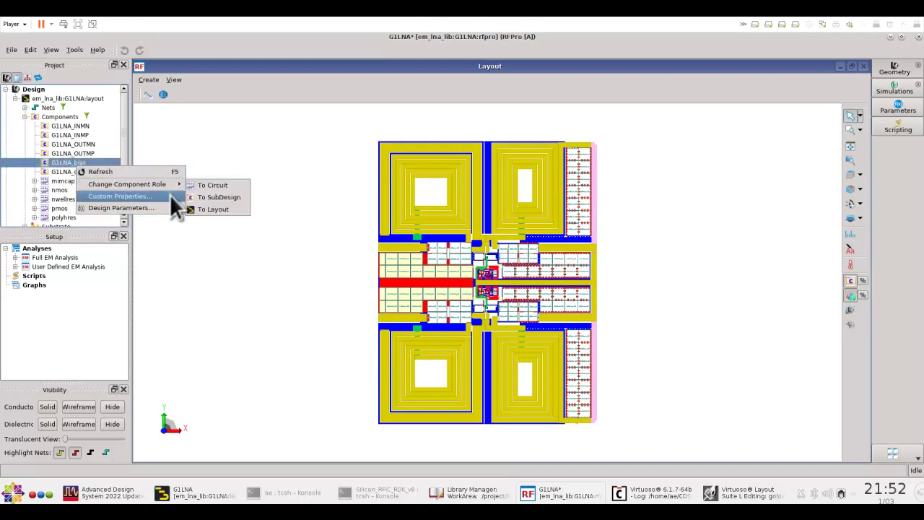
click(202, 184)
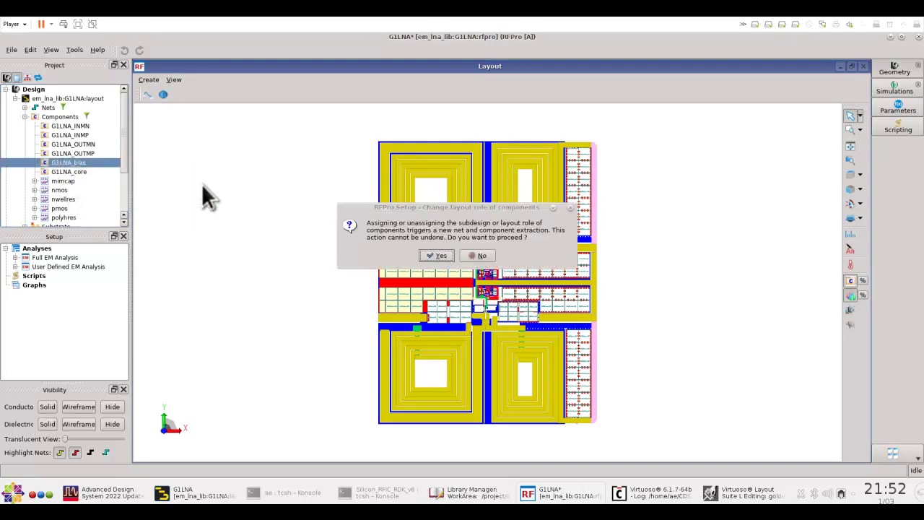
click(439, 255)
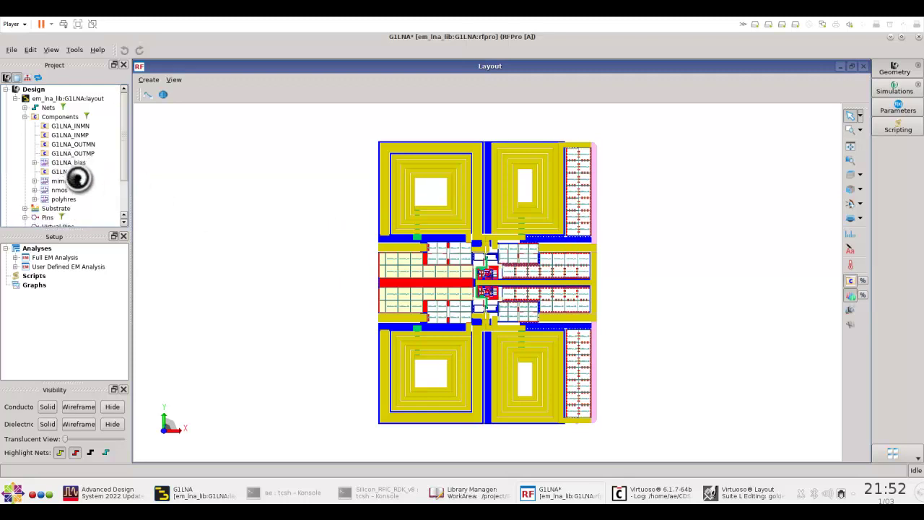
right_click(74, 171)
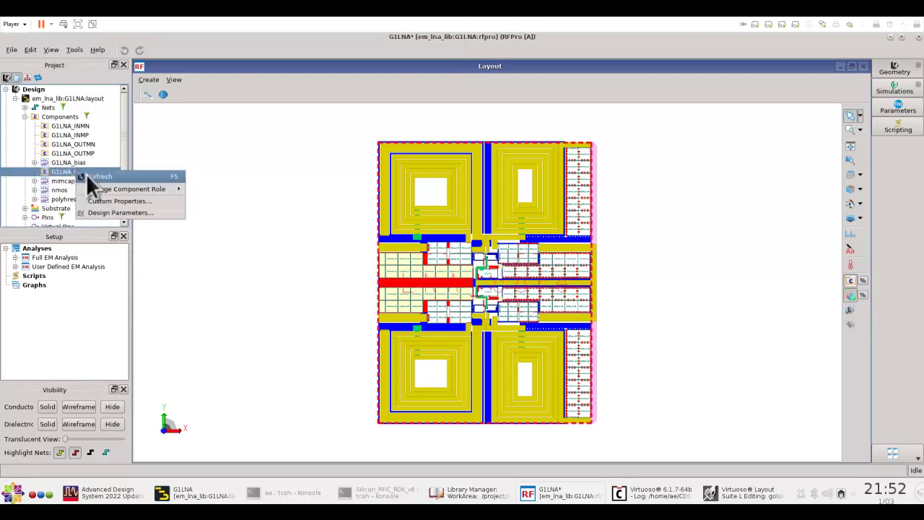
mouse_move(102, 187)
click(201, 200)
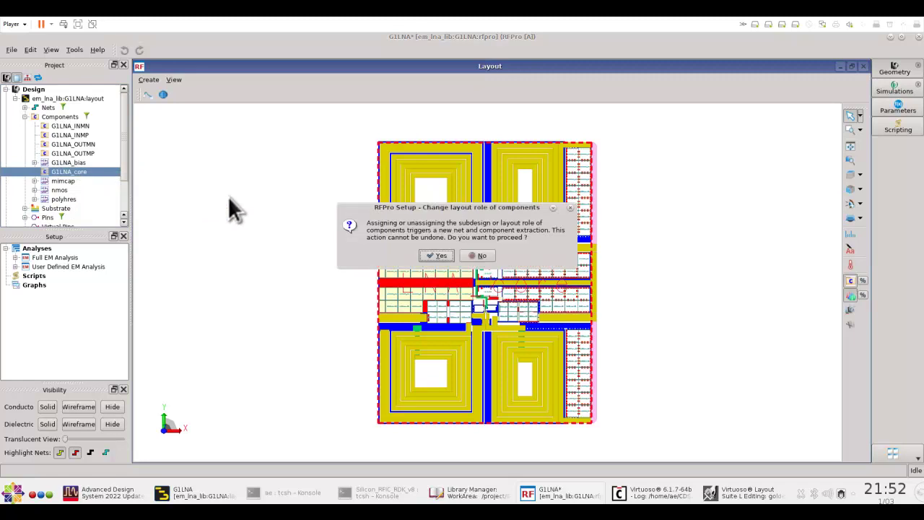
click(443, 255)
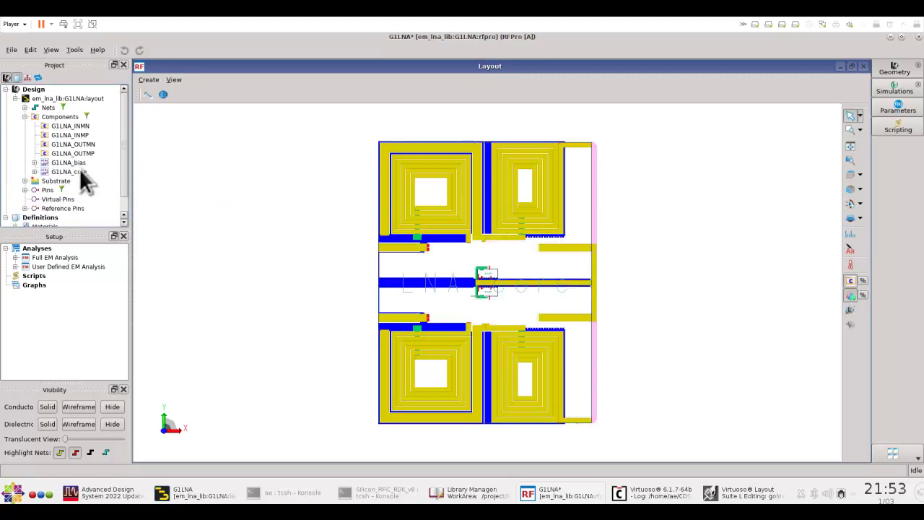
Add all eight design pins as ports of the Full EM Analysis.
click(15, 257)
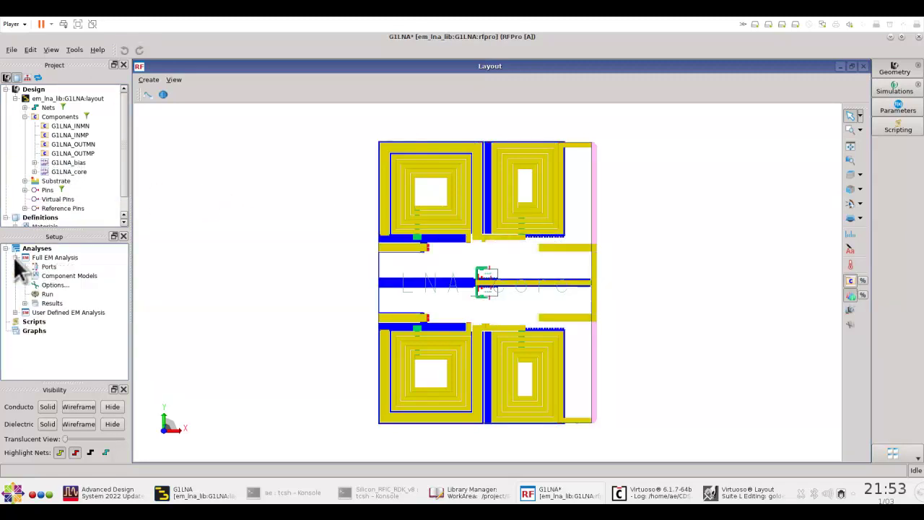
click(43, 189)
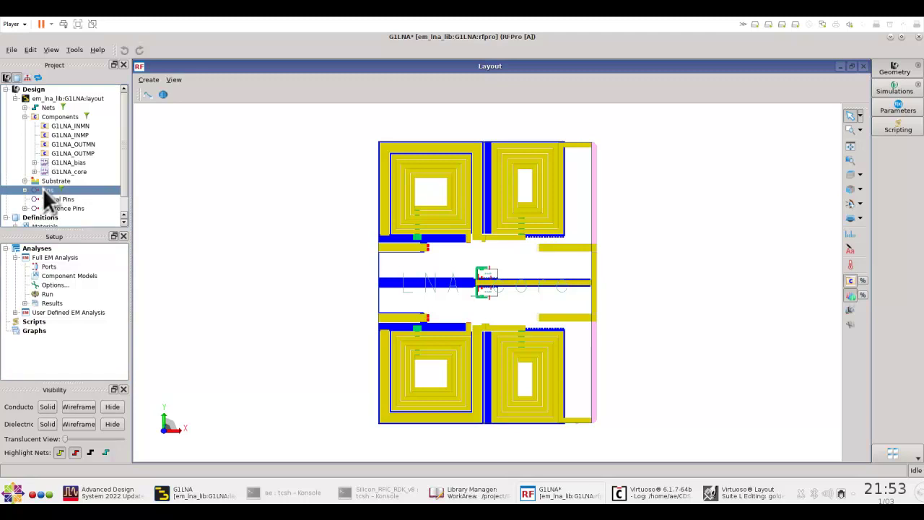
drag(43, 188, 54, 271)
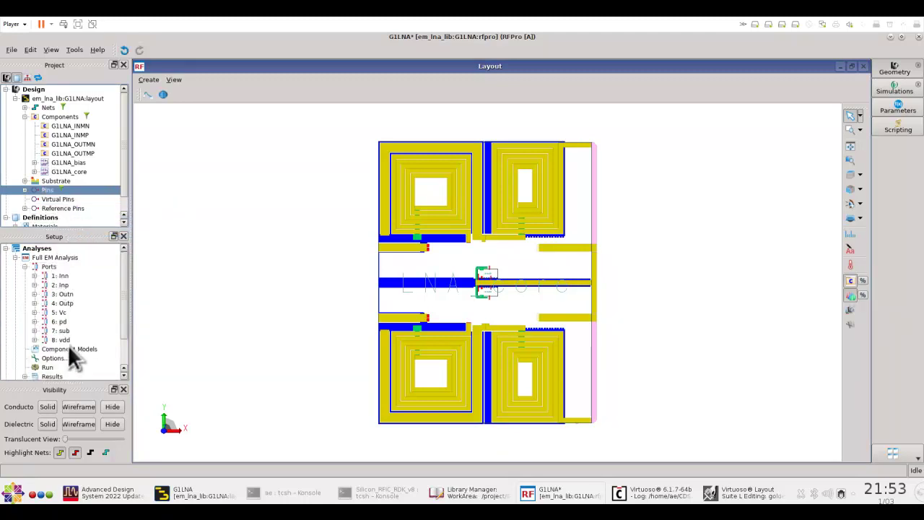
click(23, 267)
Assign G1LNA_bias and G1LNA_core as Component Models of the analysis.
click(67, 163)
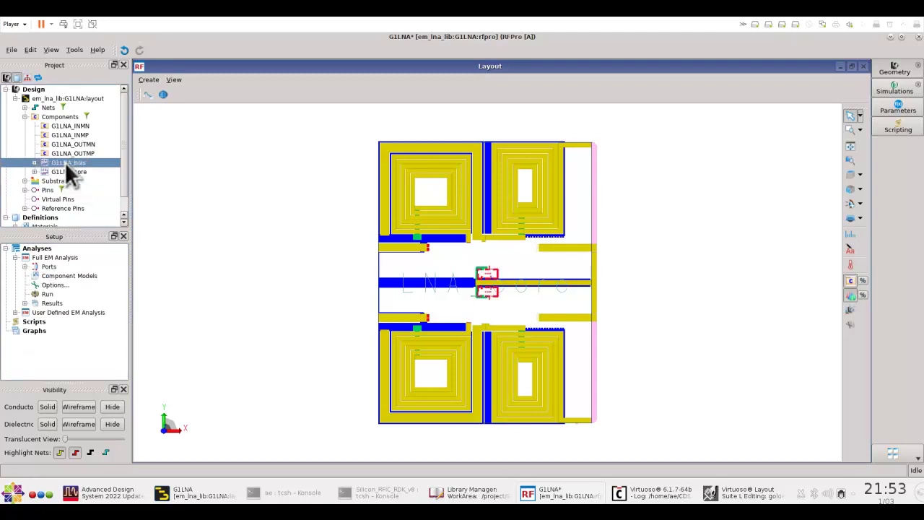
shift+click(63, 170)
drag(62, 162, 65, 278)
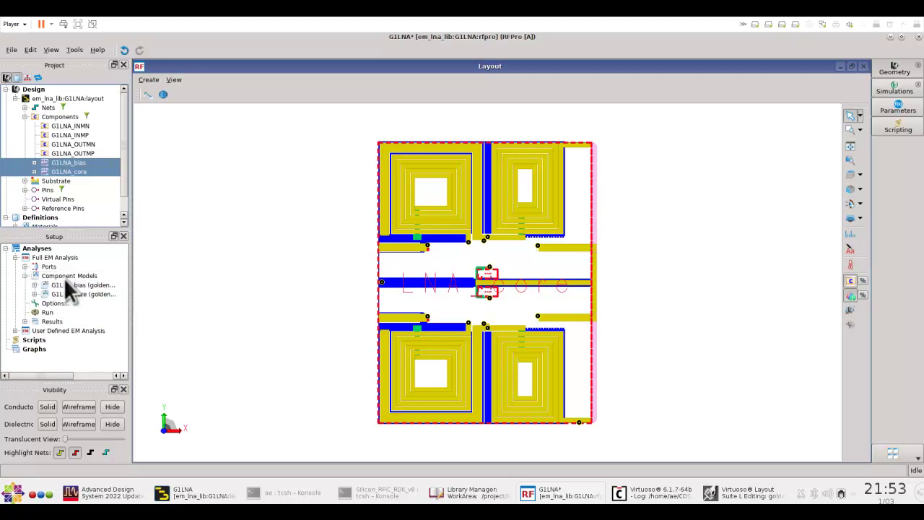
Review the Simulator settings in the Full EM Analysis options and close with Done.
double_click(57, 303)
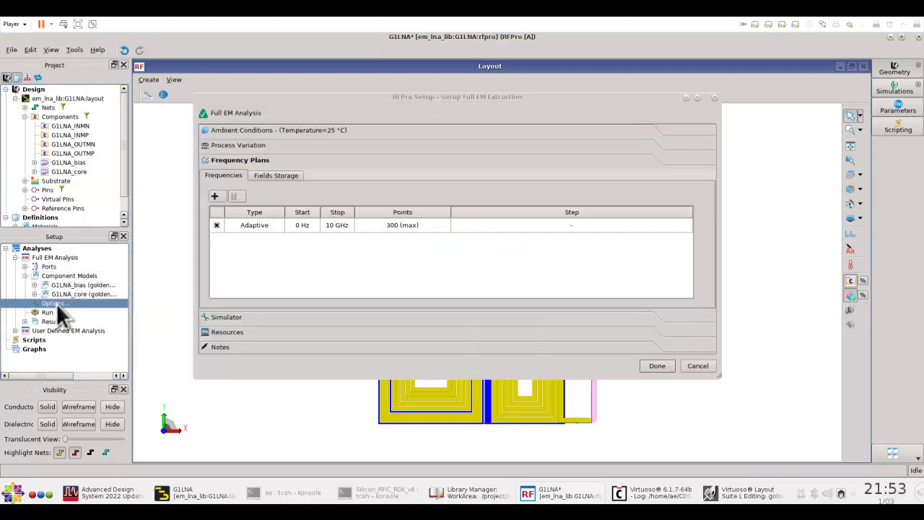
click(271, 318)
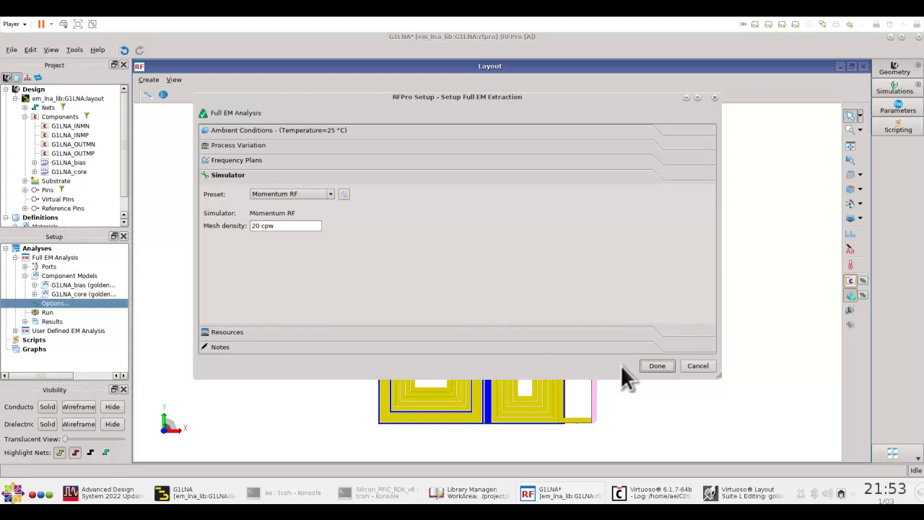
click(657, 367)
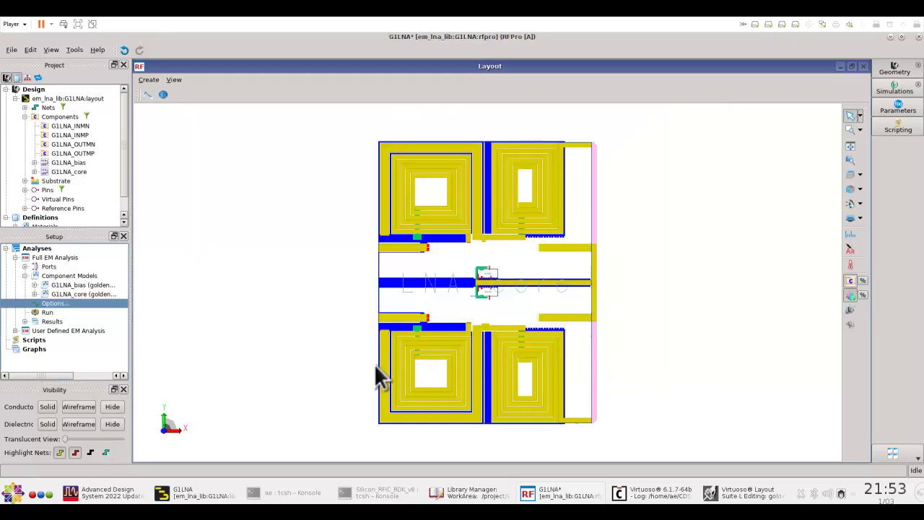
Run Generate Sub Circuit under Results, skip the missing-model notice, and create the G1LNA schematic view.
click(25, 321)
drag(130, 310, 156, 311)
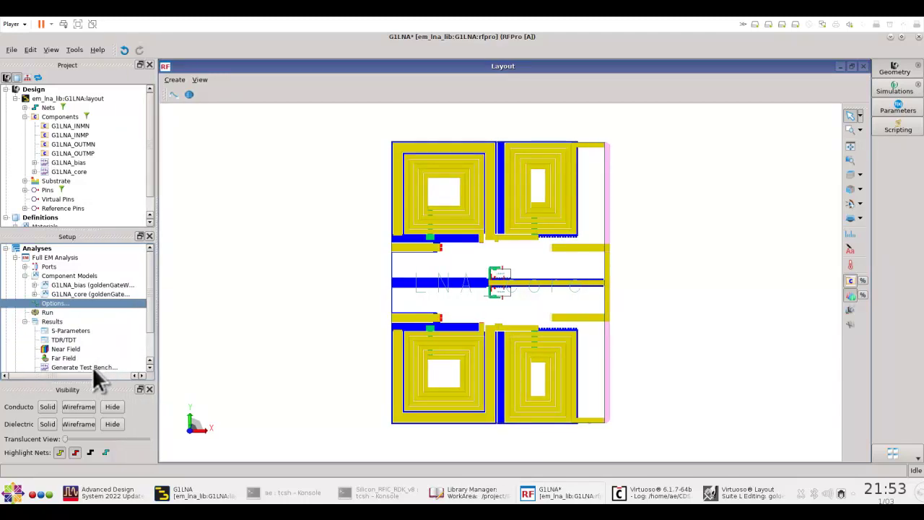
scroll(150, 345, down, 2)
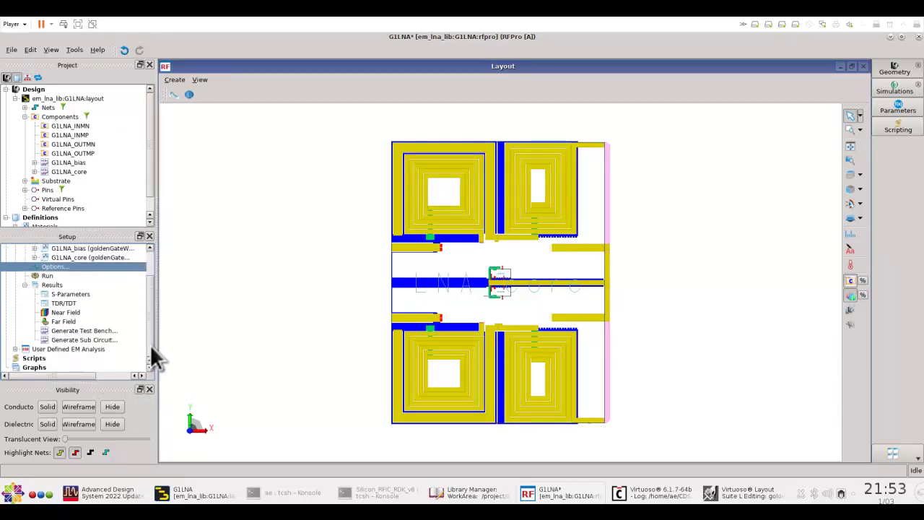
double_click(99, 340)
click(456, 254)
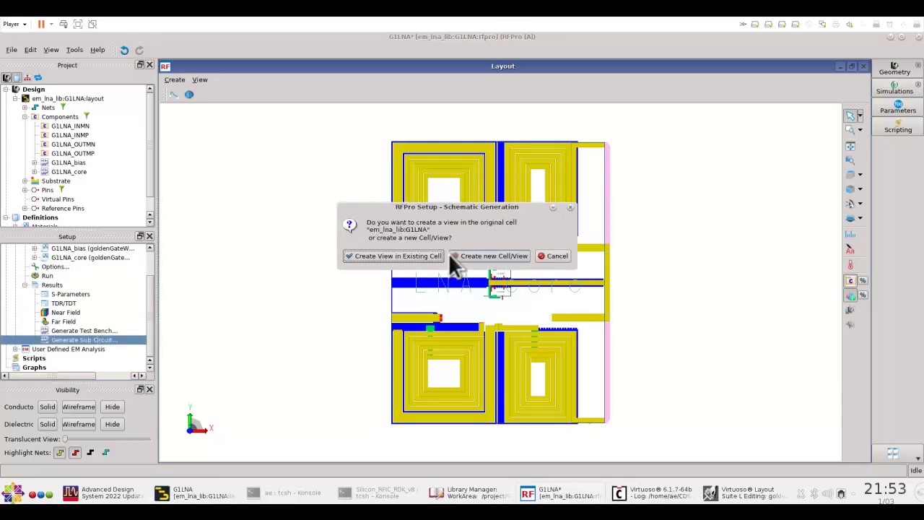
click(412, 255)
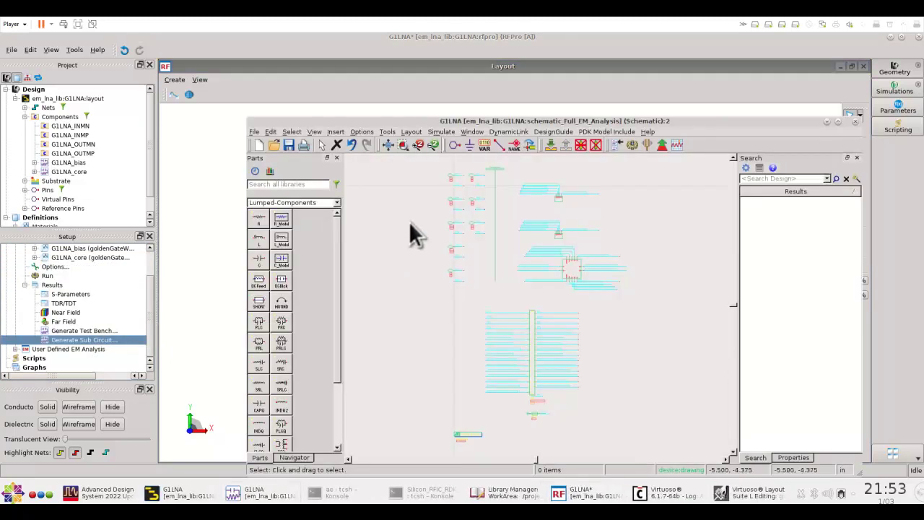
Maximize the schematic window and push into the LNA_core subcircuit.
double_click(433, 118)
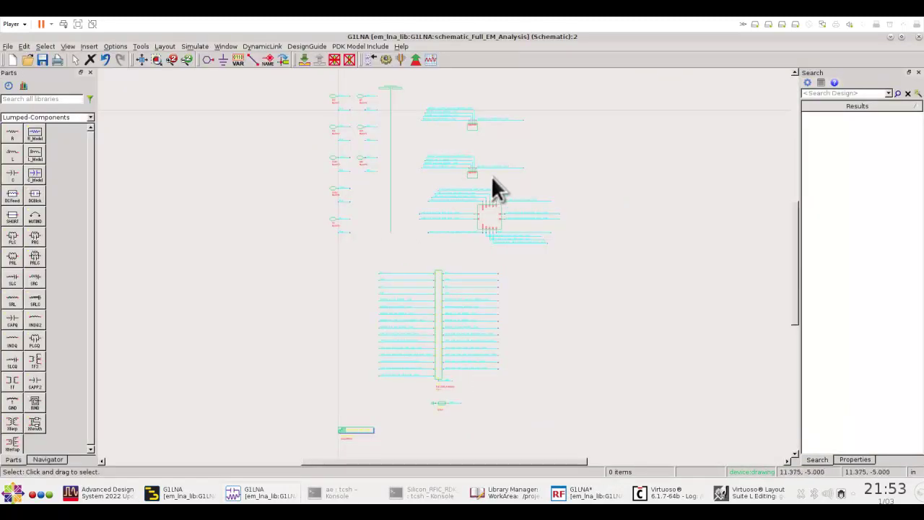
click(491, 221)
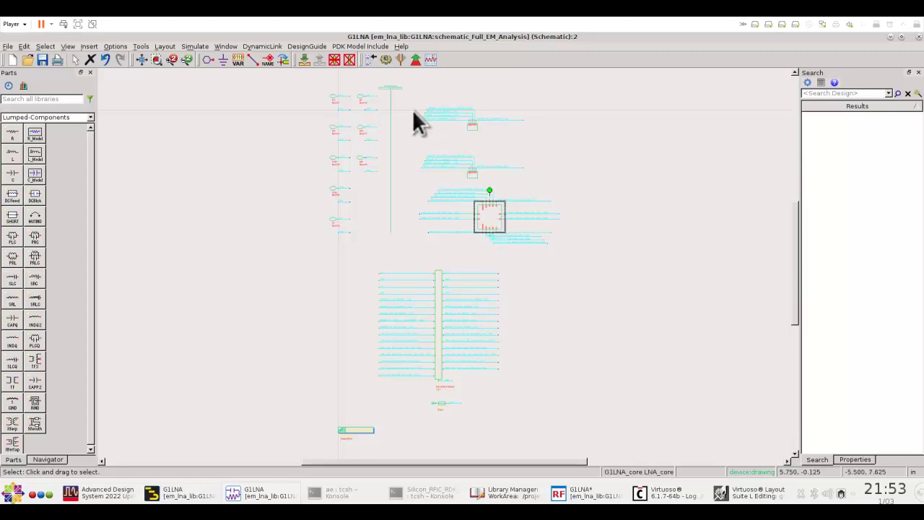
click(303, 60)
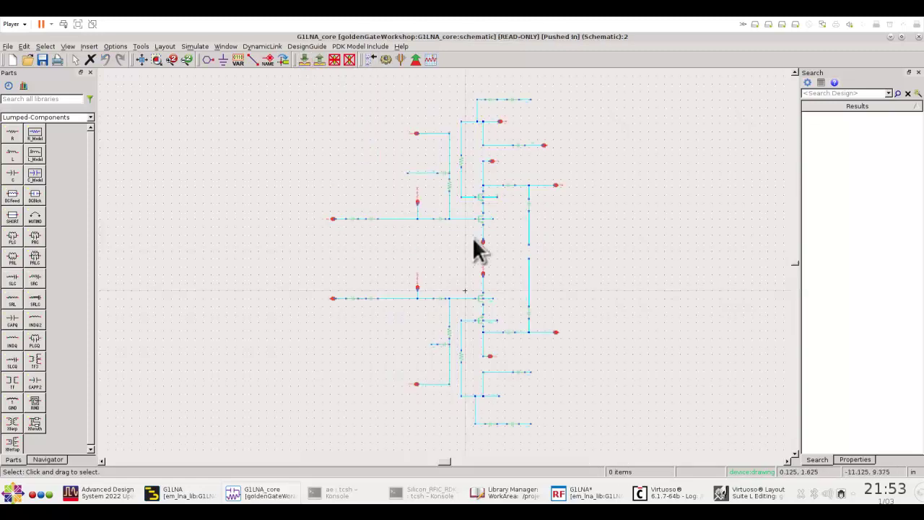
scroll(477, 221, up, 5)
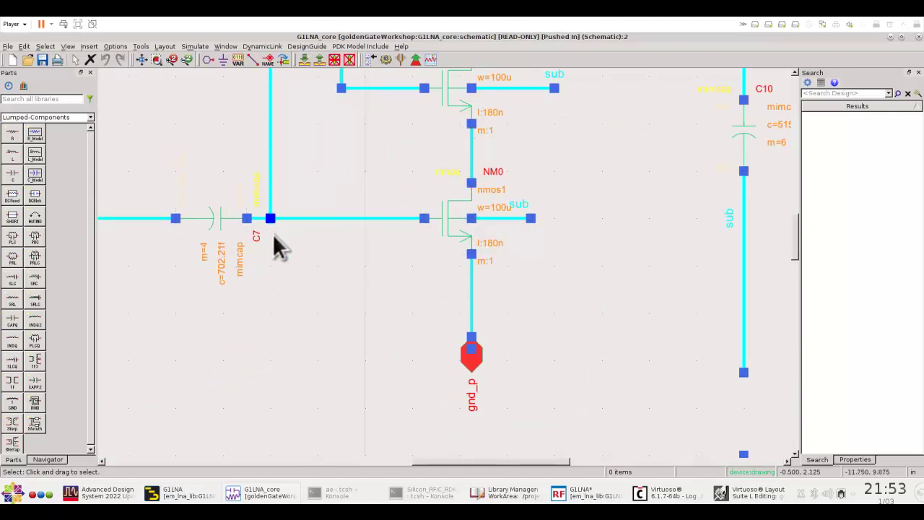
Fit the core transistor circuit in view, then pop back to the top level and deselect.
click(142, 59)
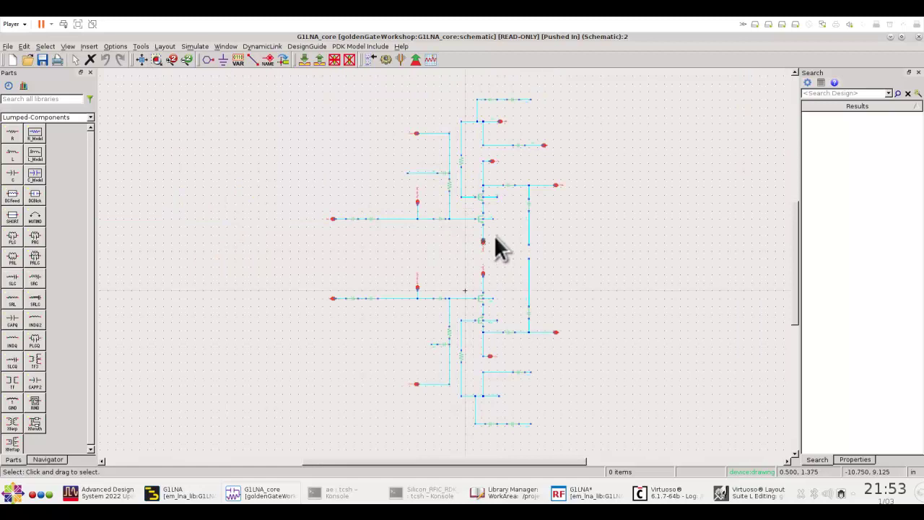
click(318, 59)
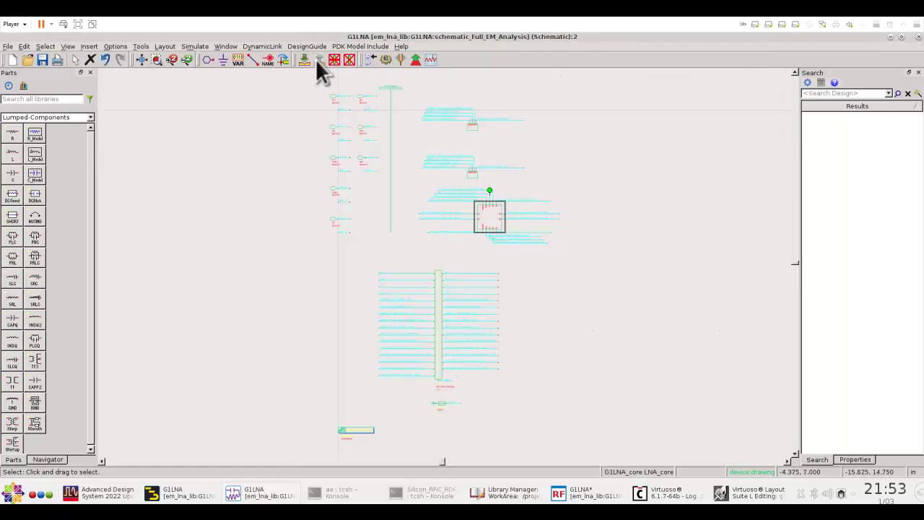
click(605, 292)
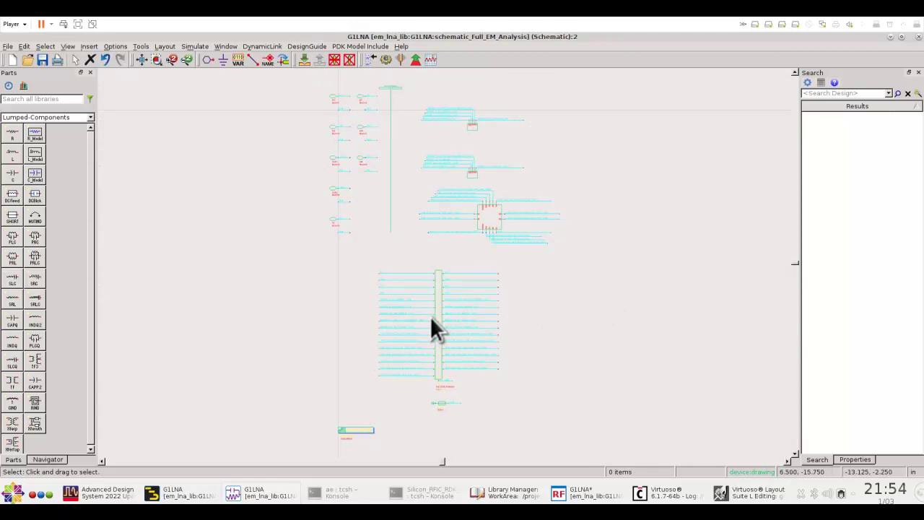